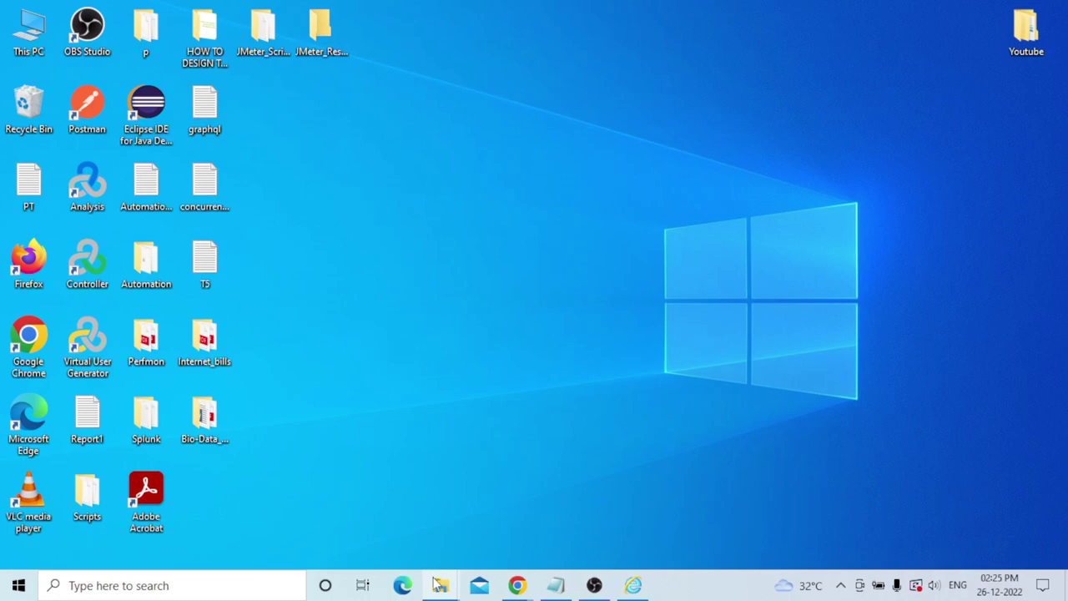
# Step: Open the bin folder inside the nested apache-jmeter-5.4.1 folders on Local Disk (E:)
pyautogui.moveTo(440, 591)
pyautogui.click(266, 508)
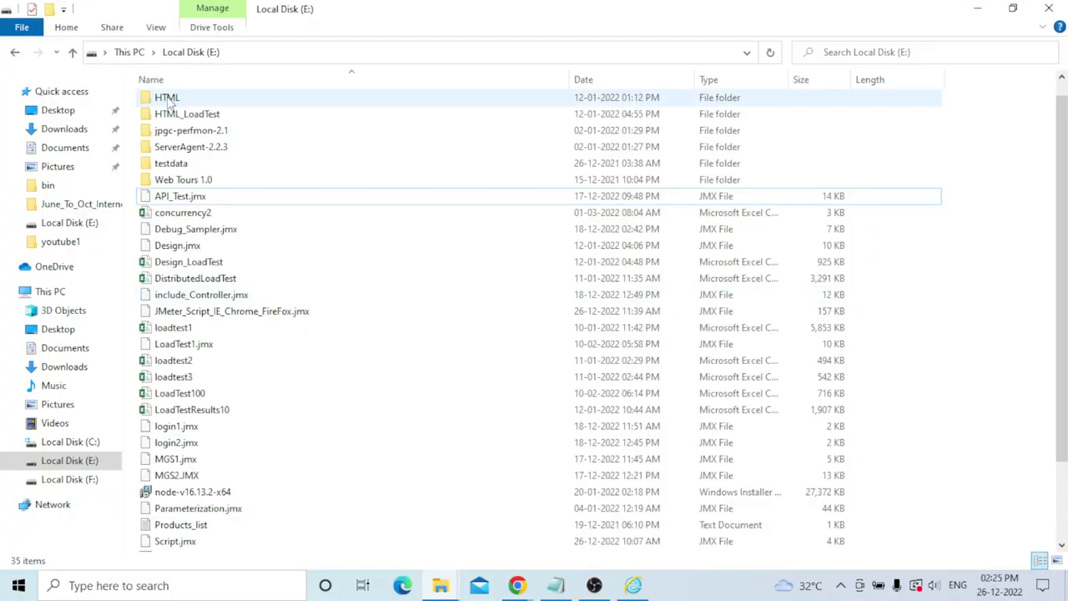
pyautogui.click(209, 52)
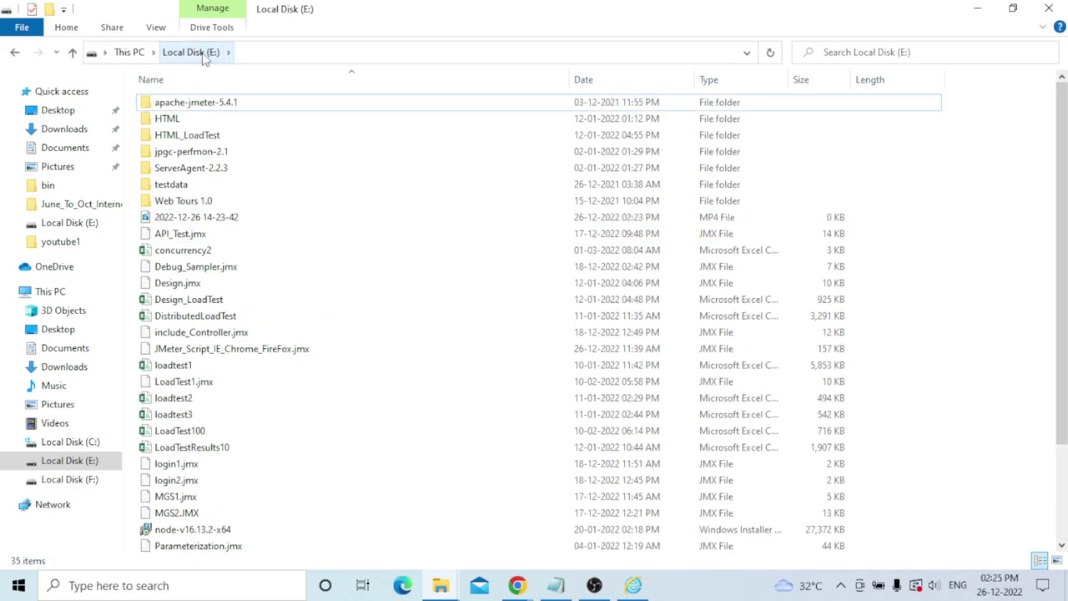
pyautogui.doubleClick(245, 103)
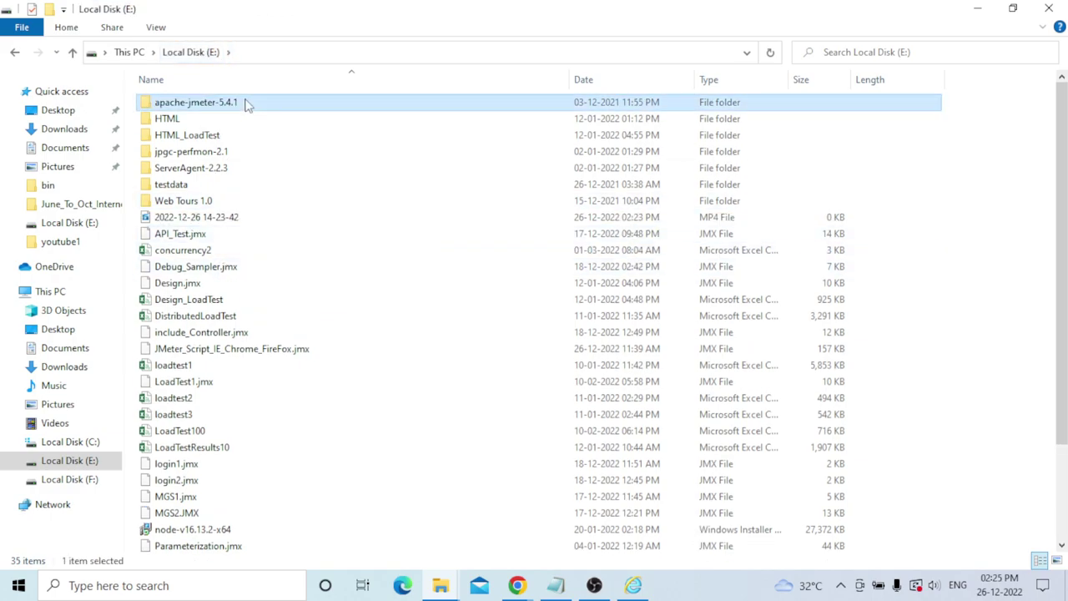
pyautogui.doubleClick(245, 105)
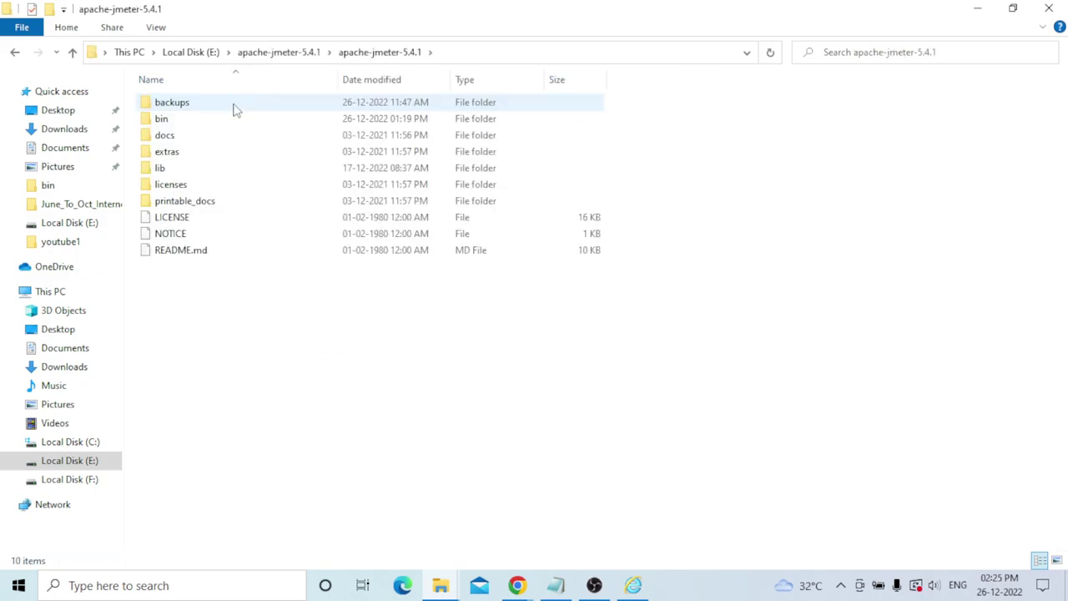
pyautogui.doubleClick(161, 121)
# Step: Launch the ApacheJMeter executable jar file and bring the JMeter window to the front
pyautogui.click(214, 154)
pyautogui.doubleClick(214, 153)
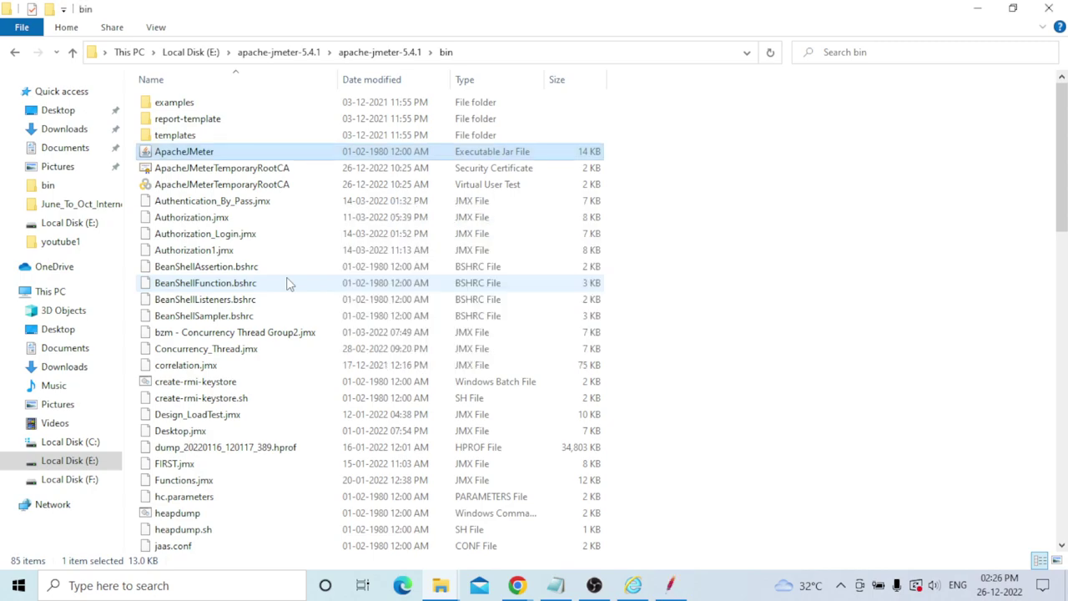
pyautogui.click(670, 586)
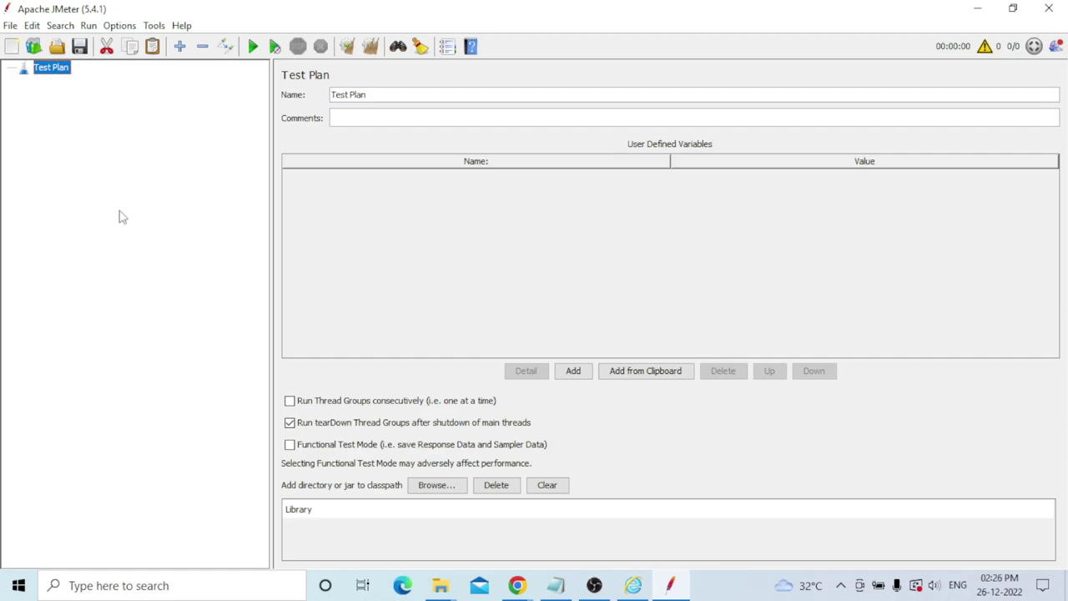
# Step: Add a standard Thread Group to the Test Plan
pyautogui.rightClick(61, 73)
pyautogui.moveTo(94, 79)
pyautogui.moveTo(298, 78)
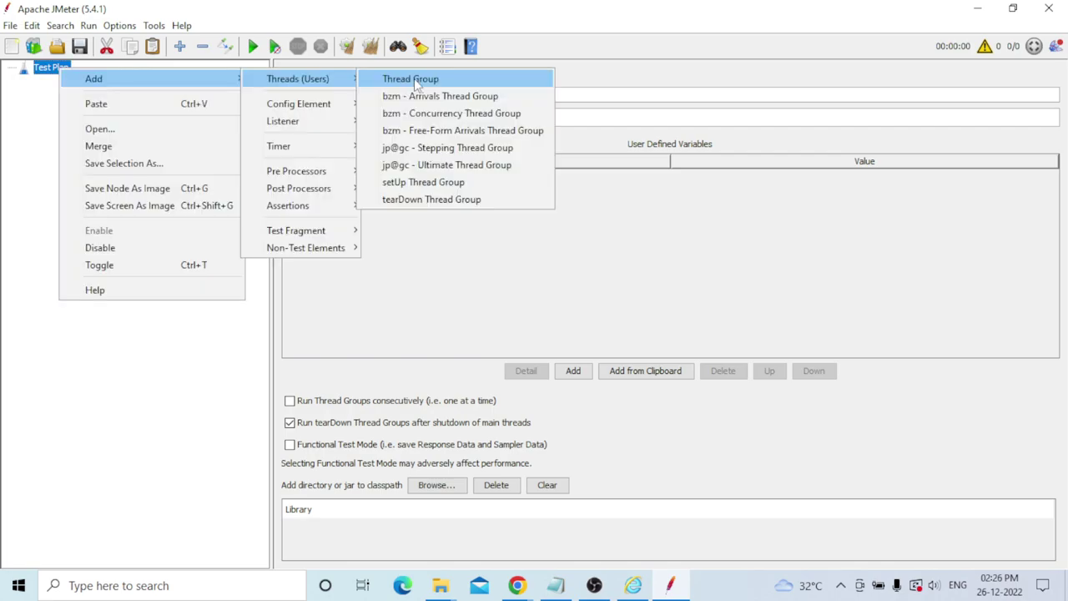
pyautogui.click(411, 79)
# Step: Add a Transaction Controller to the Thread Group and duplicate it once
pyautogui.rightClick(83, 84)
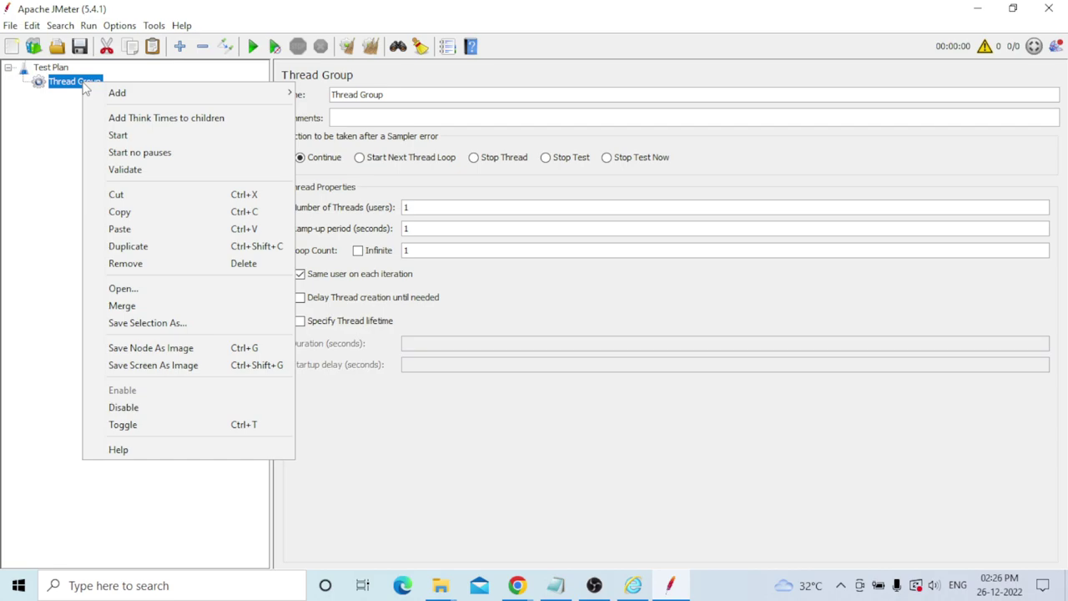
pyautogui.moveTo(167, 93)
pyautogui.moveTo(344, 125)
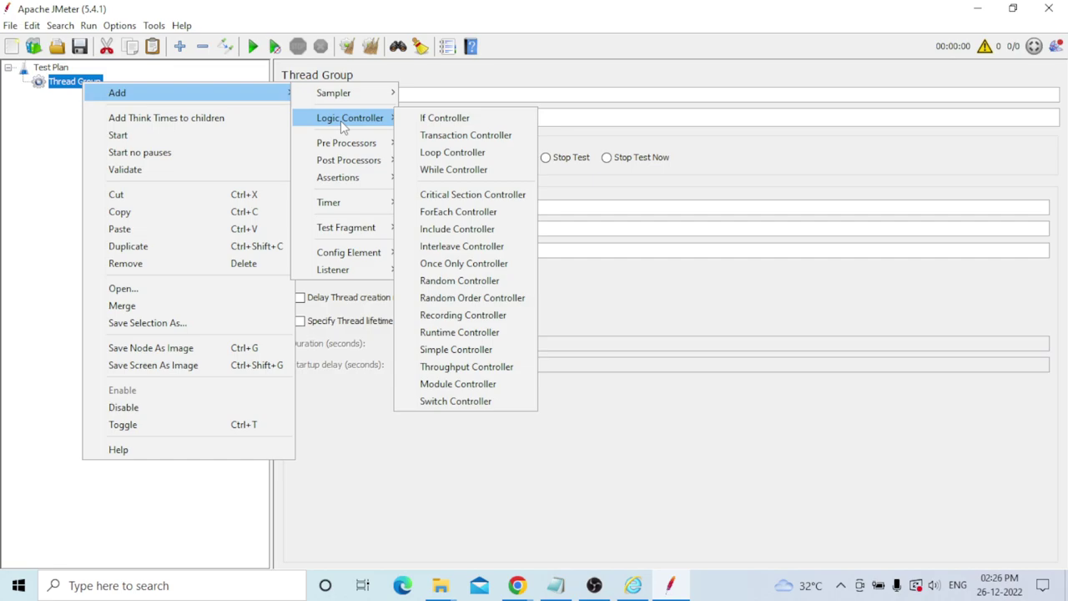
pyautogui.click(466, 134)
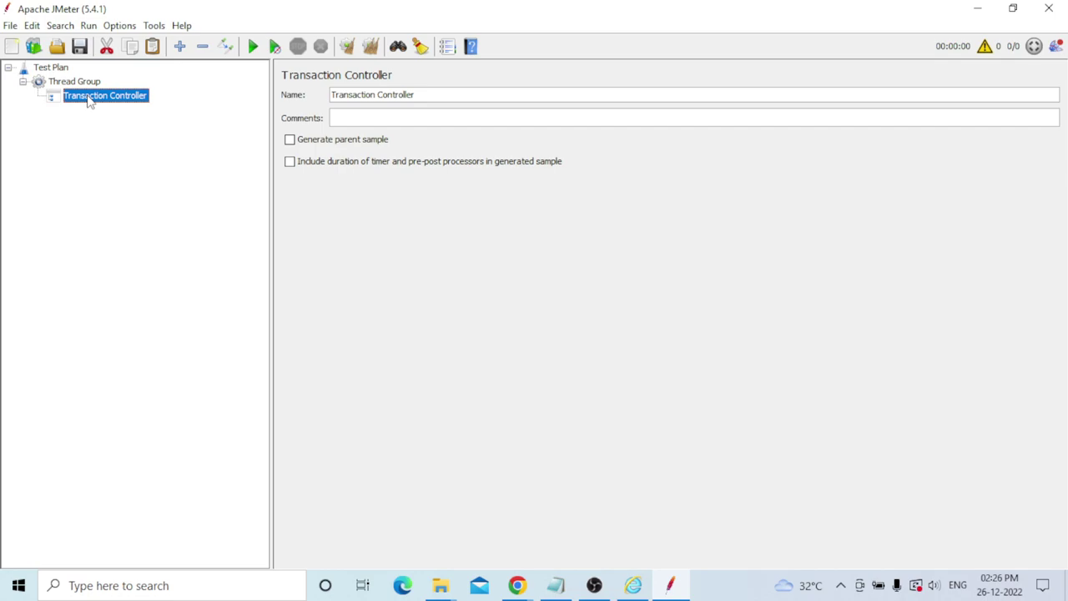
pyautogui.hotkey('ctrl', 'shift', 'c')
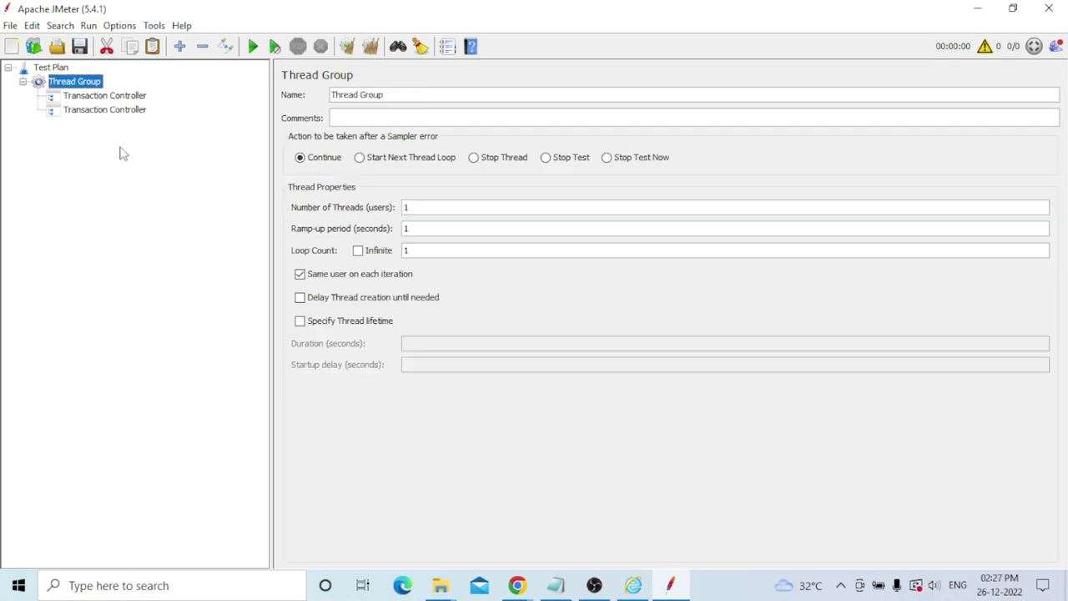
# Step: Add a View Results Tree listener to the Thread Group and an HTTP(S) Test Script Recorder to the Test Plan
pyautogui.rightClick(93, 85)
pyautogui.moveTo(390, 268)
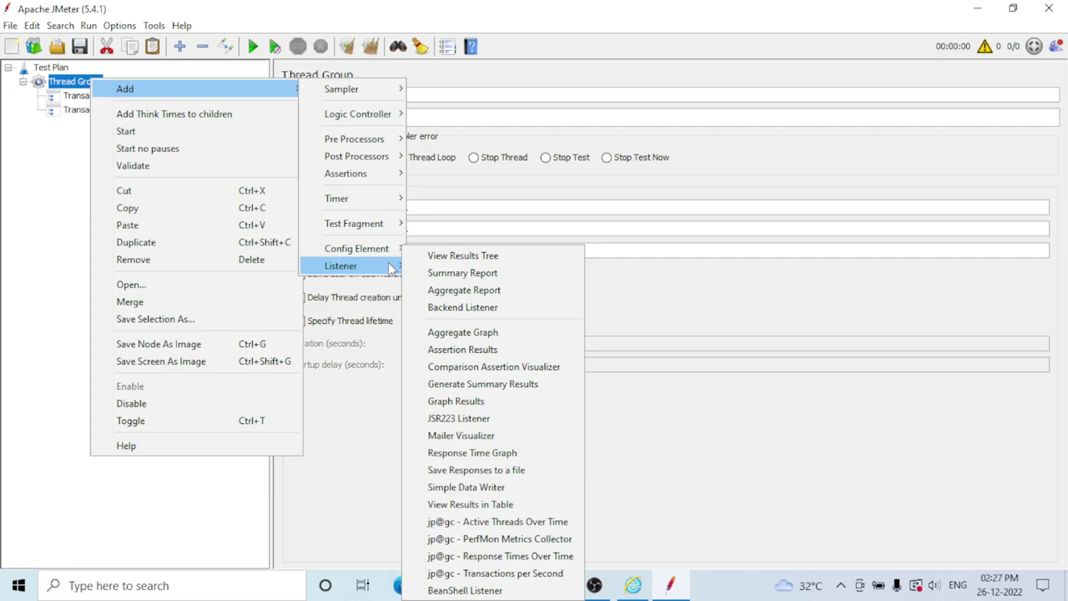
pyautogui.rightClick(57, 70)
pyautogui.moveTo(142, 80)
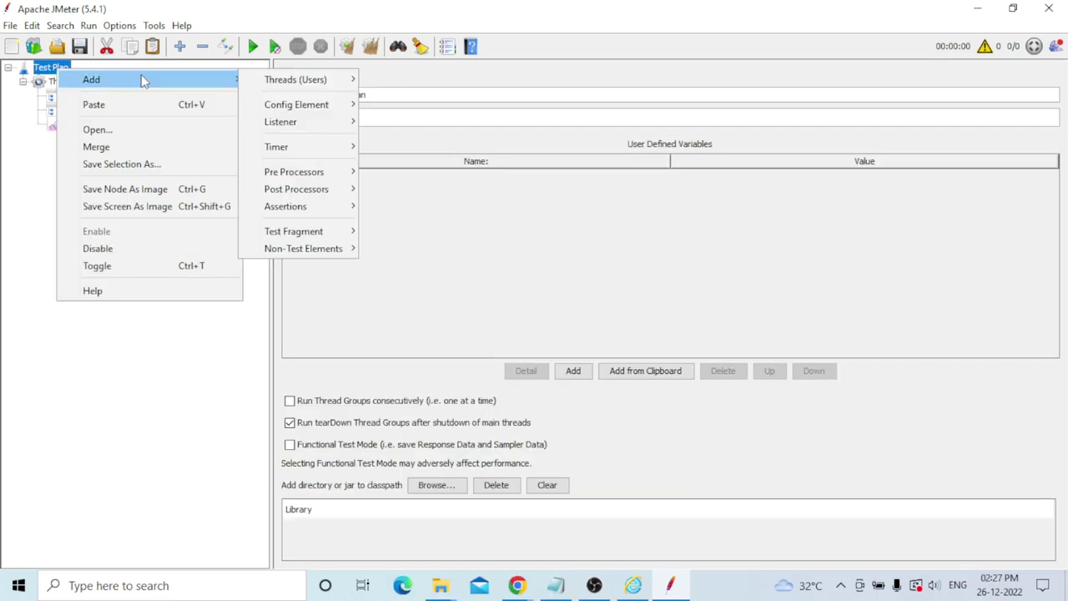
pyautogui.moveTo(317, 249)
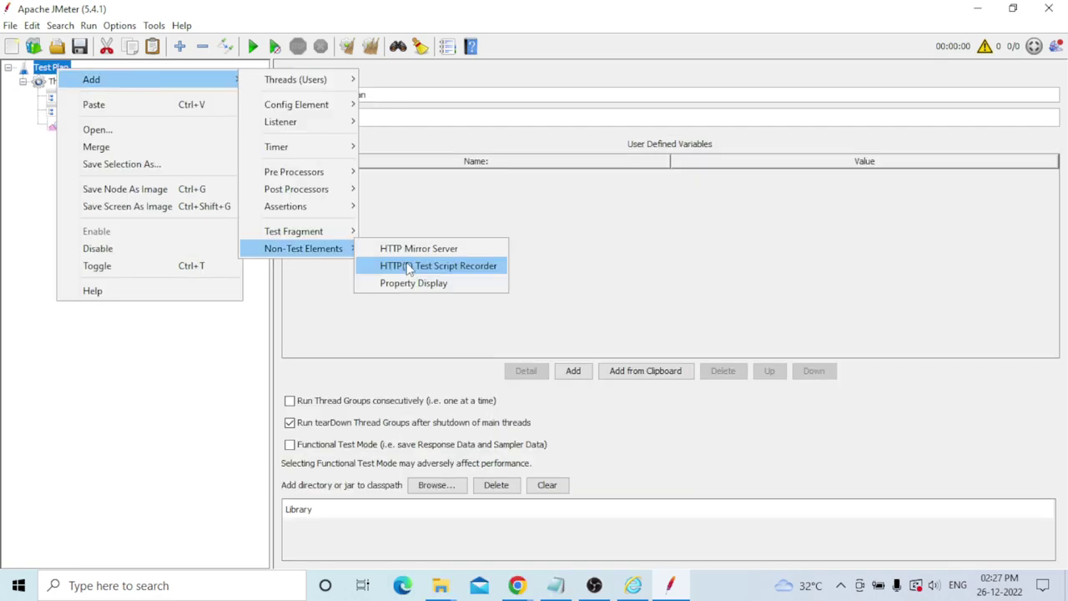
pyautogui.click(177, 237)
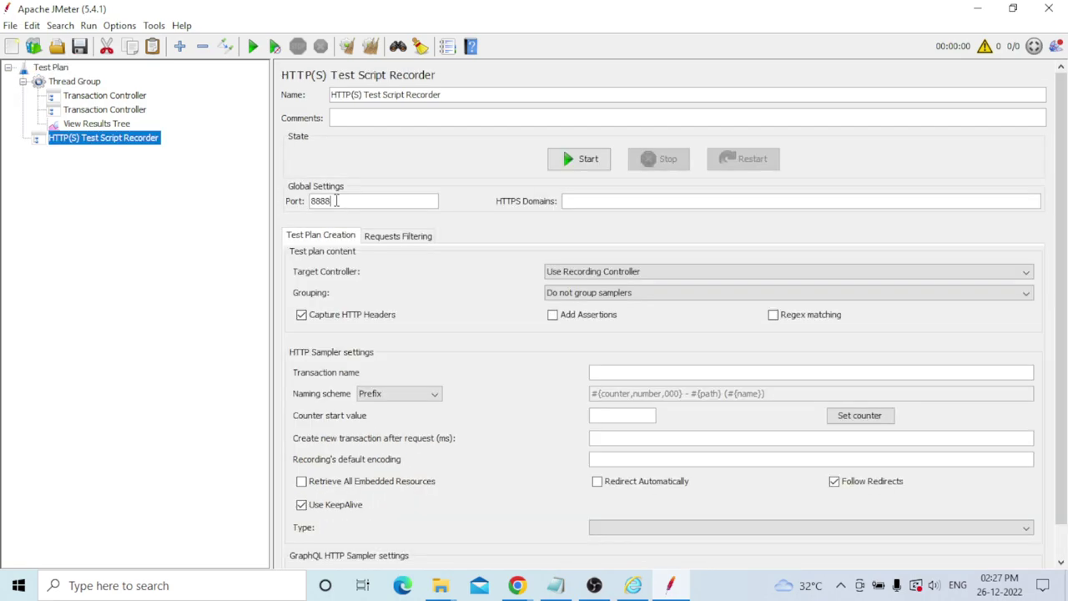
# Step: Set the port of the HTTP(S) Test Script Recorder to 8080
pyautogui.press('BackSpace')
pyautogui.press('BackSpace')
pyautogui.press('BackSpace')
pyautogui.press('BackSpace')
pyautogui.write('8080')
# Step: Rename the first Transaction Controller to Login and the second one to Logout
pyautogui.click(101, 97)
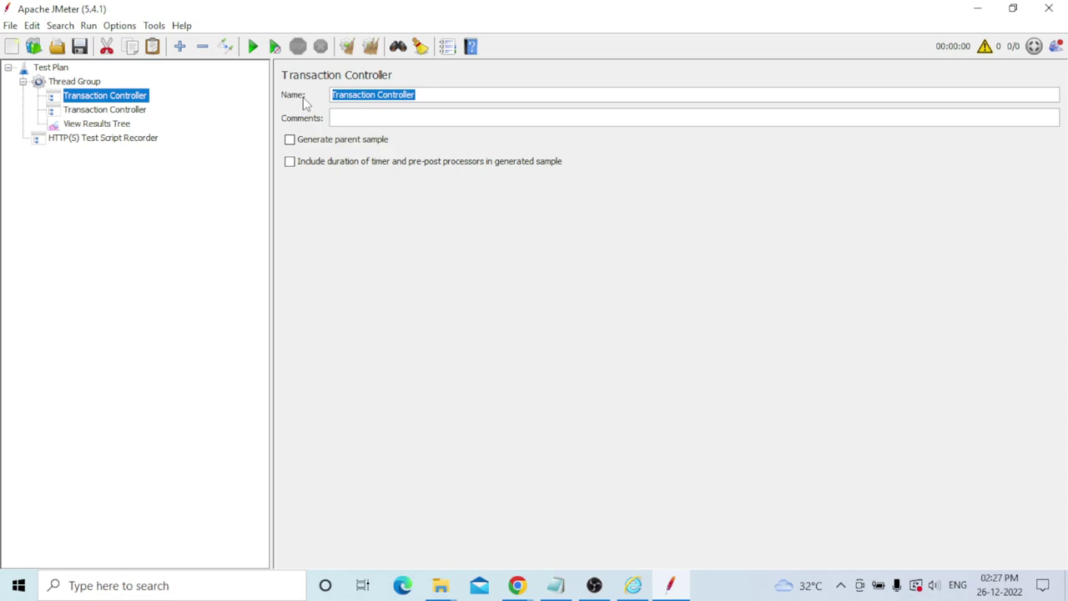
pyautogui.write('Login')
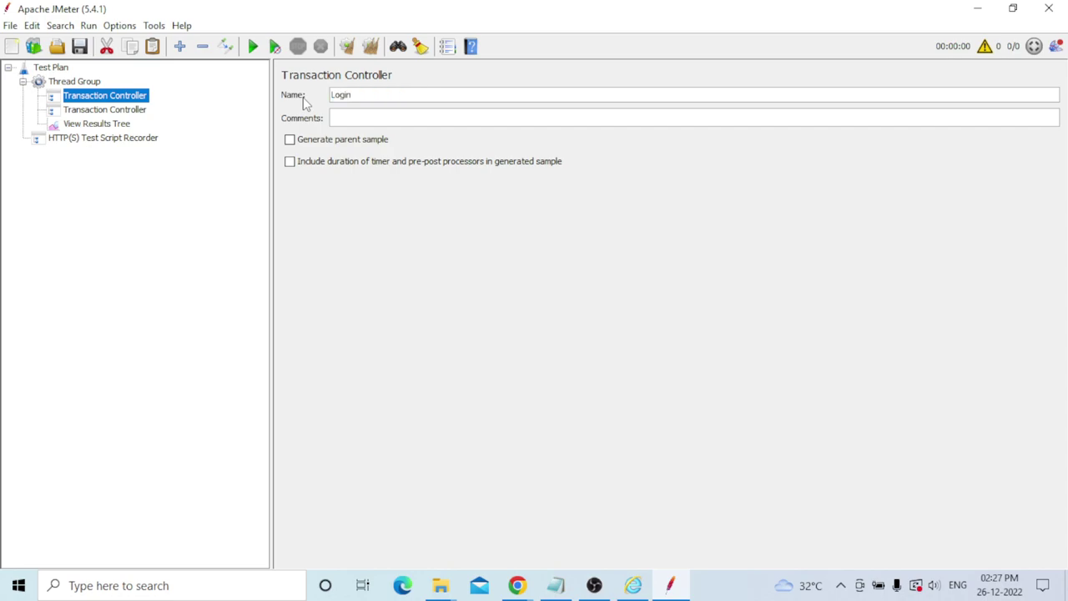
pyautogui.click(108, 109)
pyautogui.click(427, 95)
pyautogui.moveTo(427, 95); pyautogui.dragTo(309, 99)
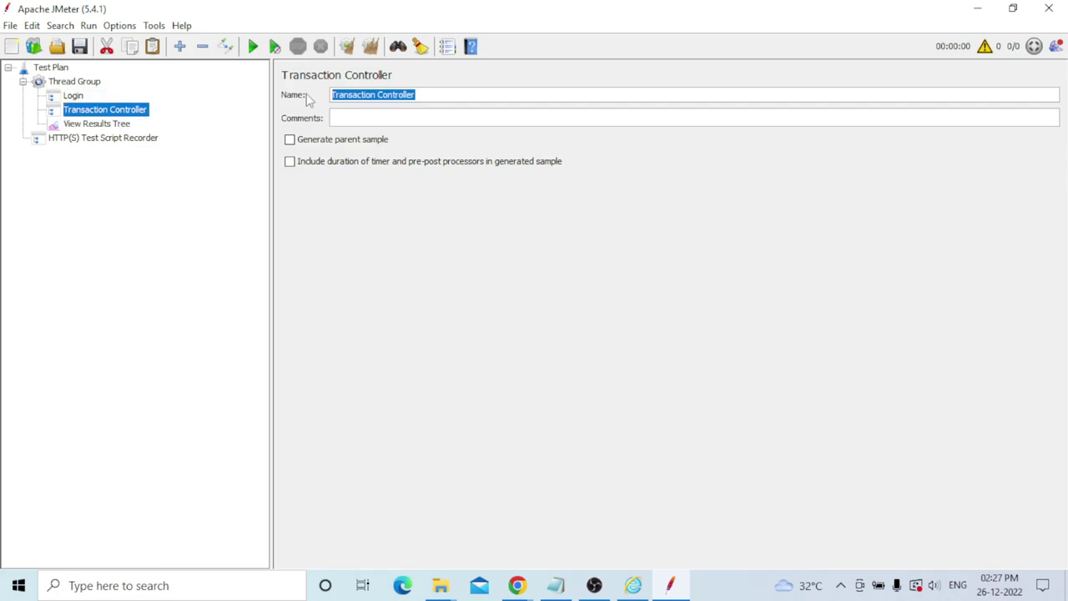
pyautogui.write('Logout')
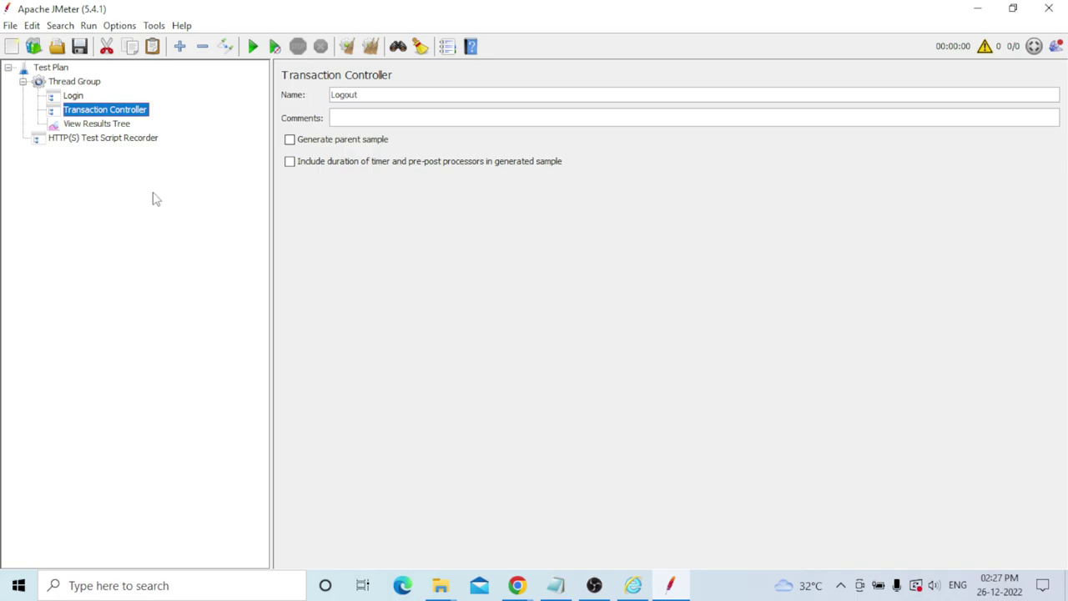
pyautogui.click(119, 125)
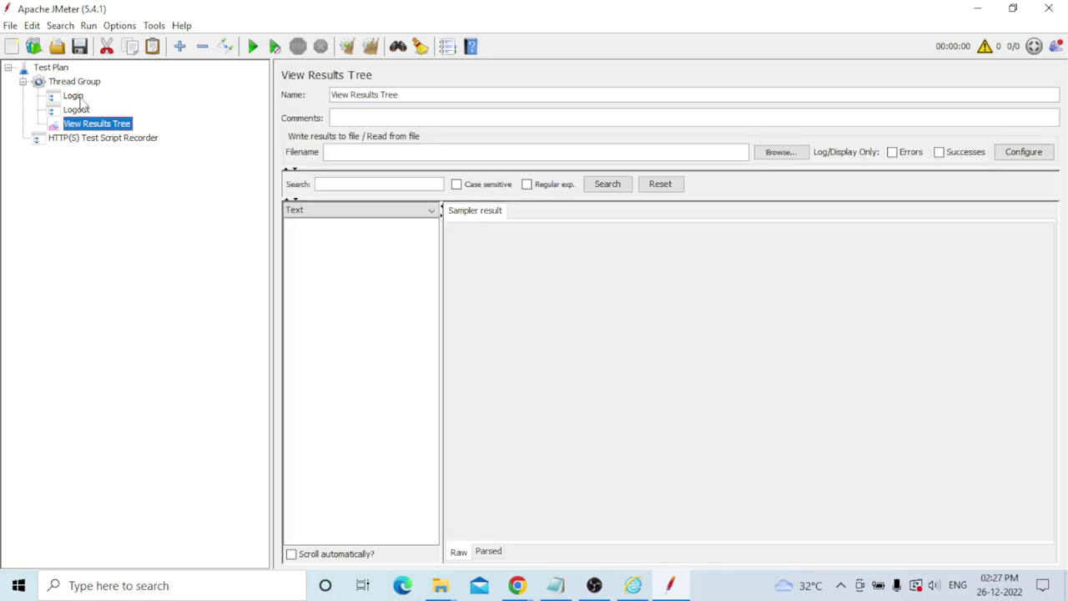
pyautogui.click(80, 109)
pyautogui.click(75, 96)
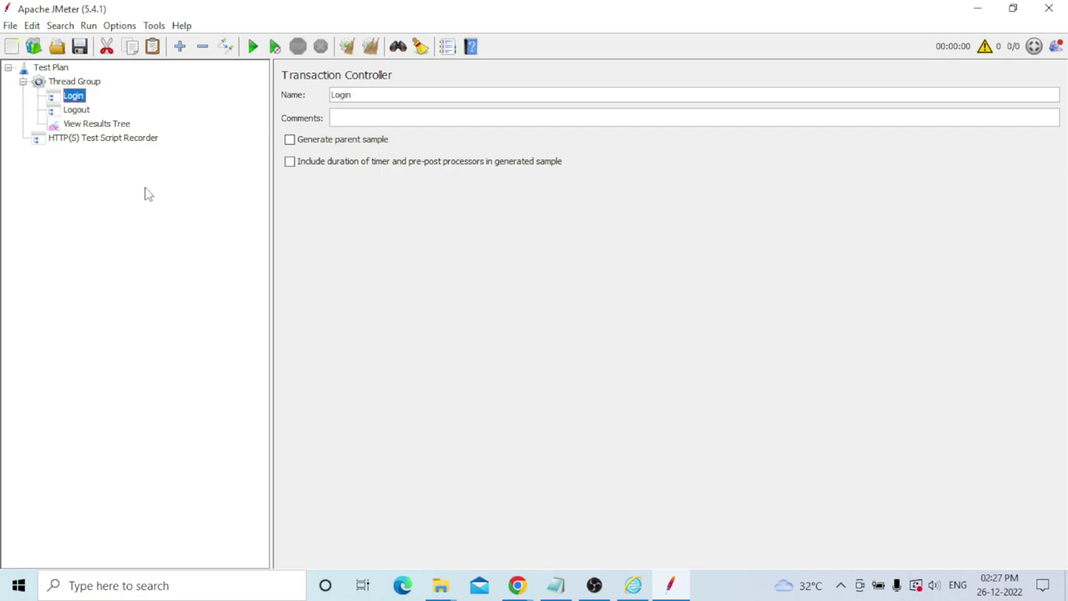
# Step: Add the suggested excludes to the URL Patterns to Exclude in the script recorder's requests filtering
pyautogui.click(102, 141)
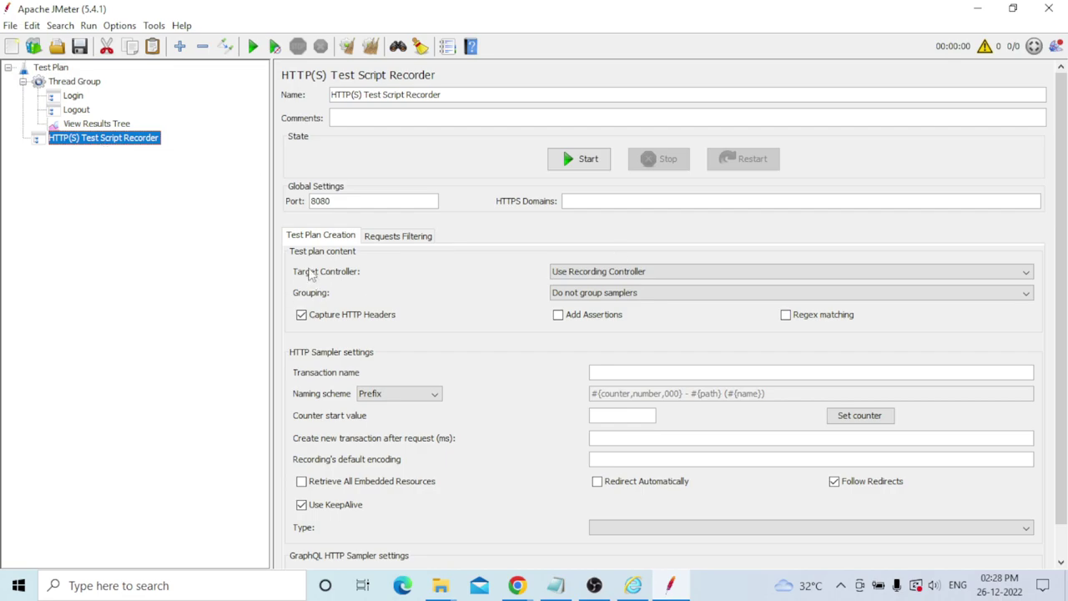
pyautogui.click(404, 240)
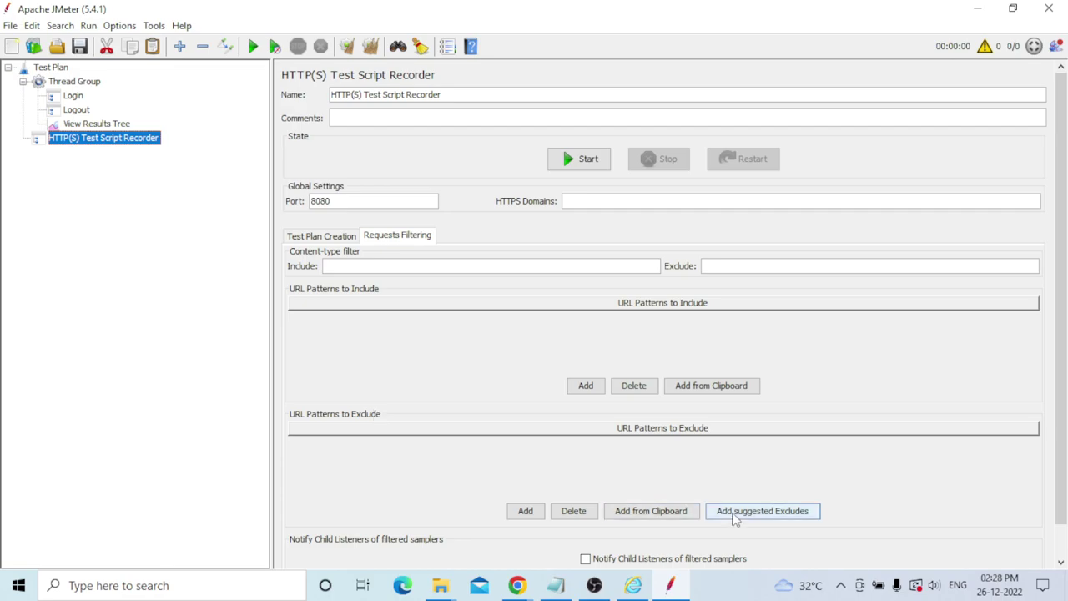
pyautogui.click(778, 517)
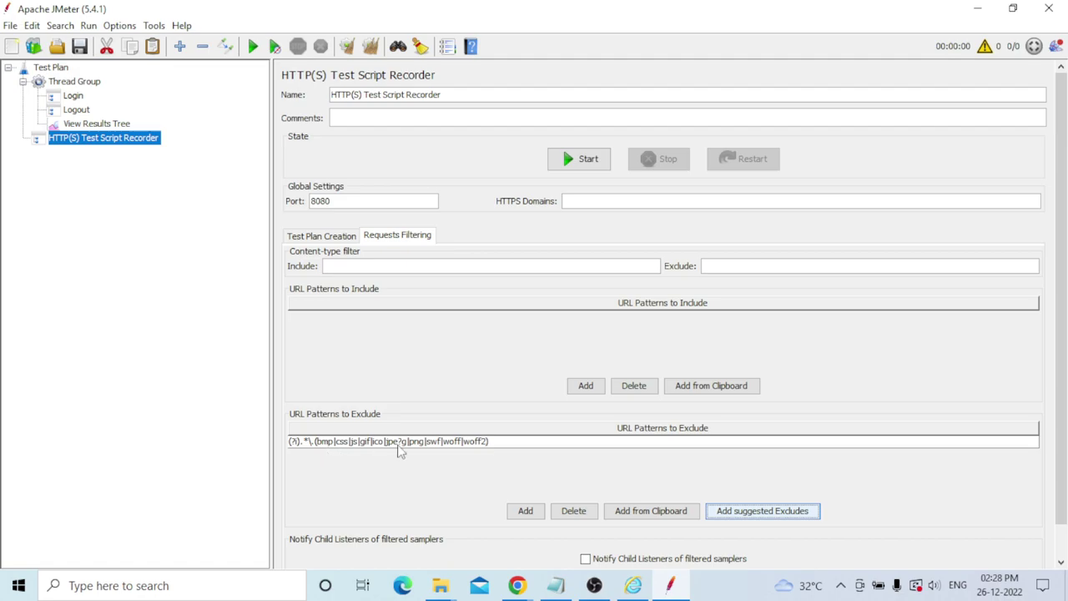
pyautogui.click(487, 444)
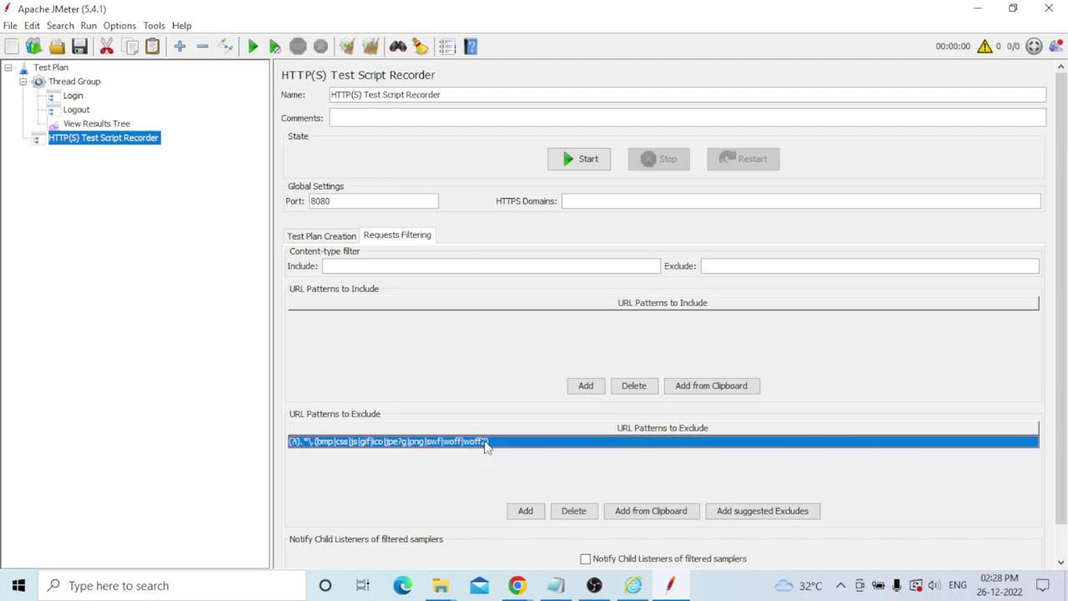
pyautogui.click(487, 444)
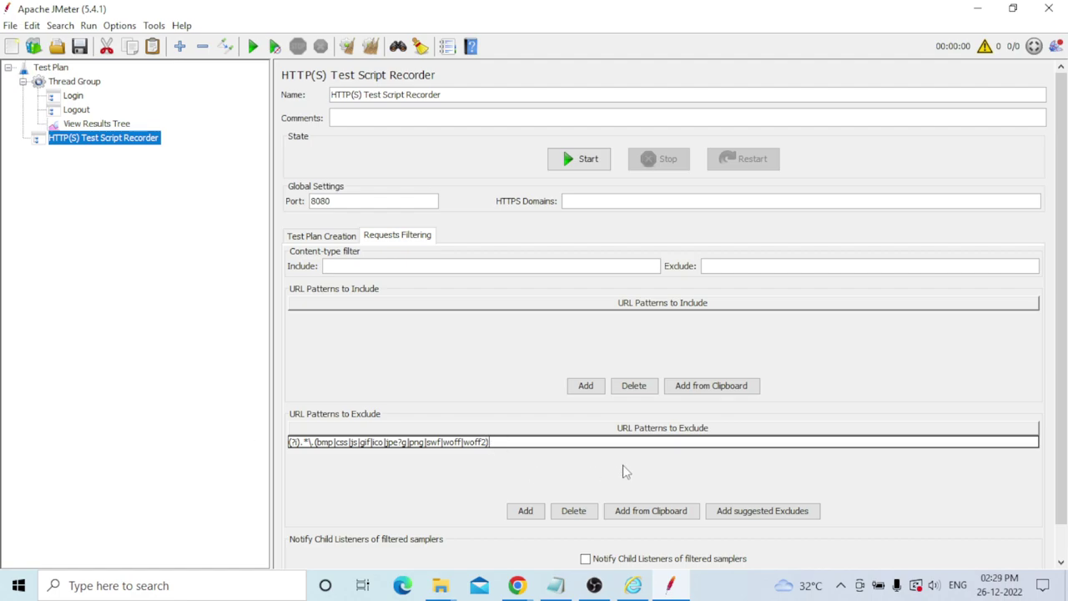
# Step: Set the recorder's target controller to Test Plan > Thread Group > Login and its grouping to Put each group in a new transaction controller
pyautogui.click(345, 236)
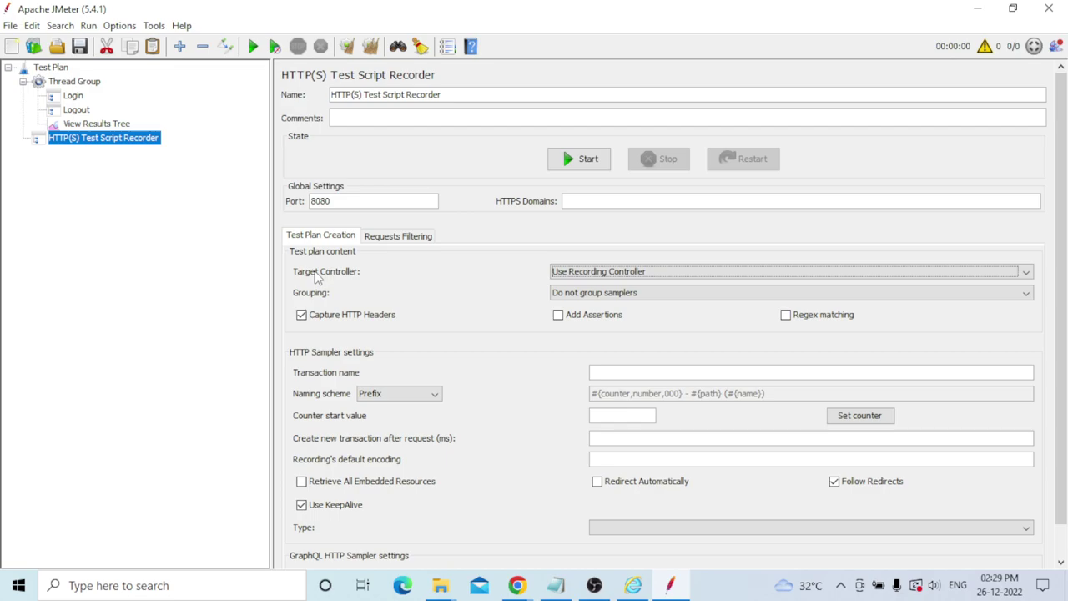
pyautogui.click(653, 276)
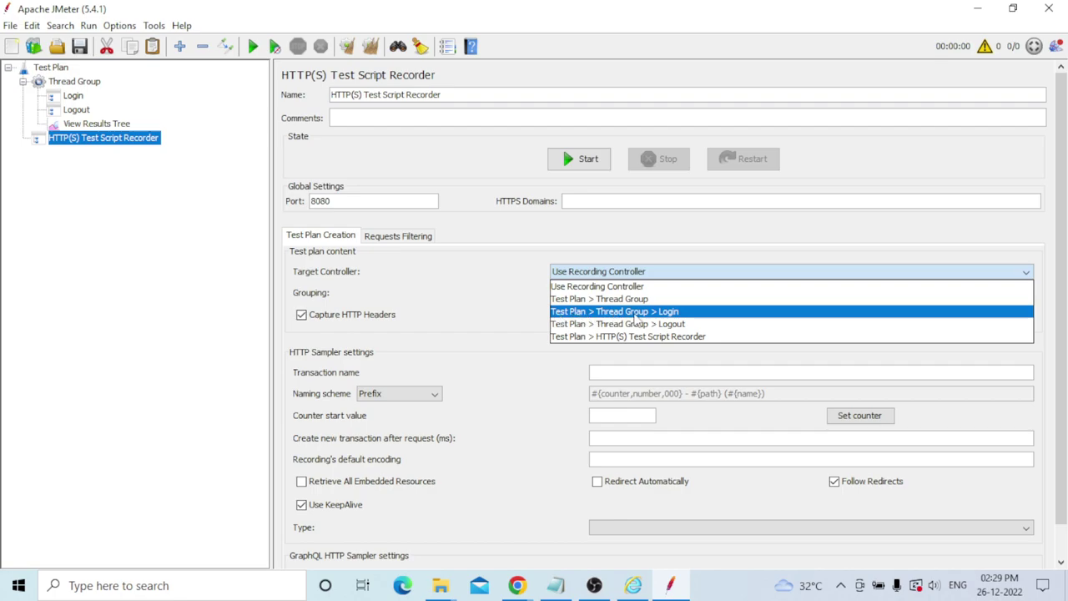
pyautogui.click(684, 312)
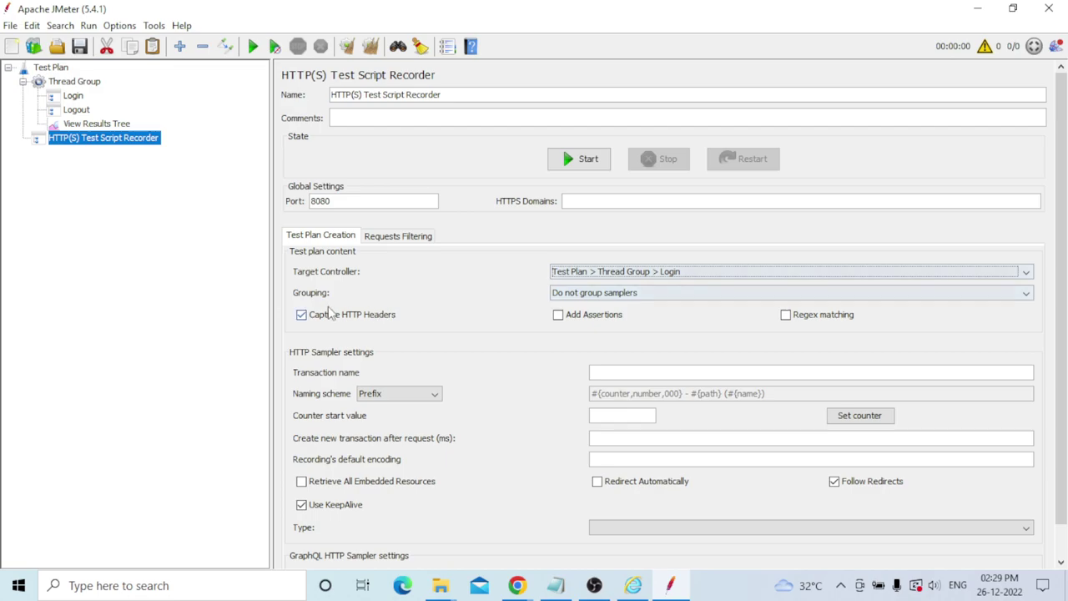
pyautogui.click(637, 295)
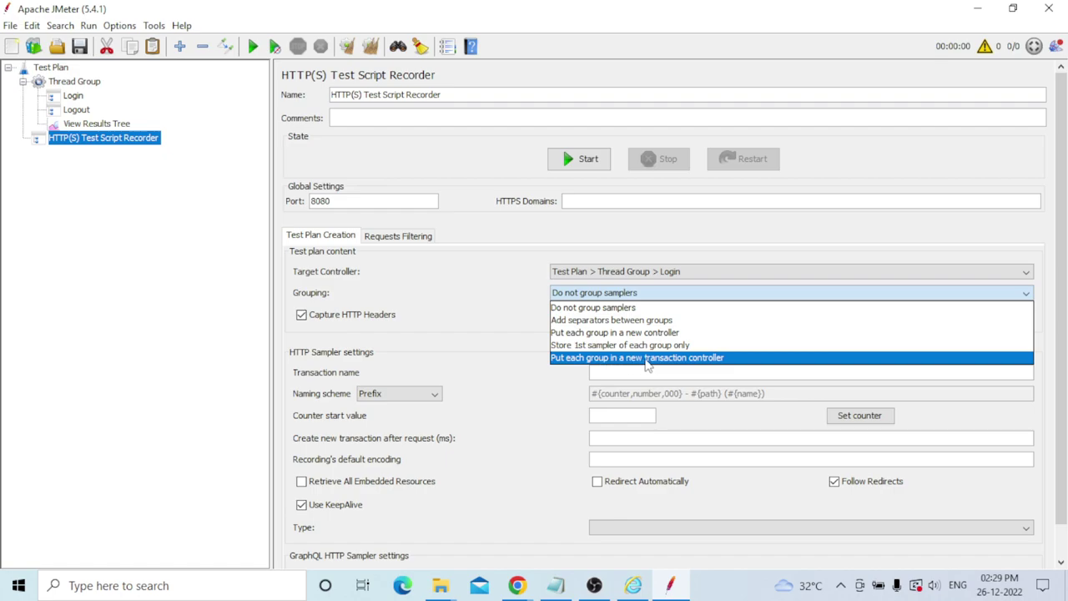
pyautogui.click(690, 359)
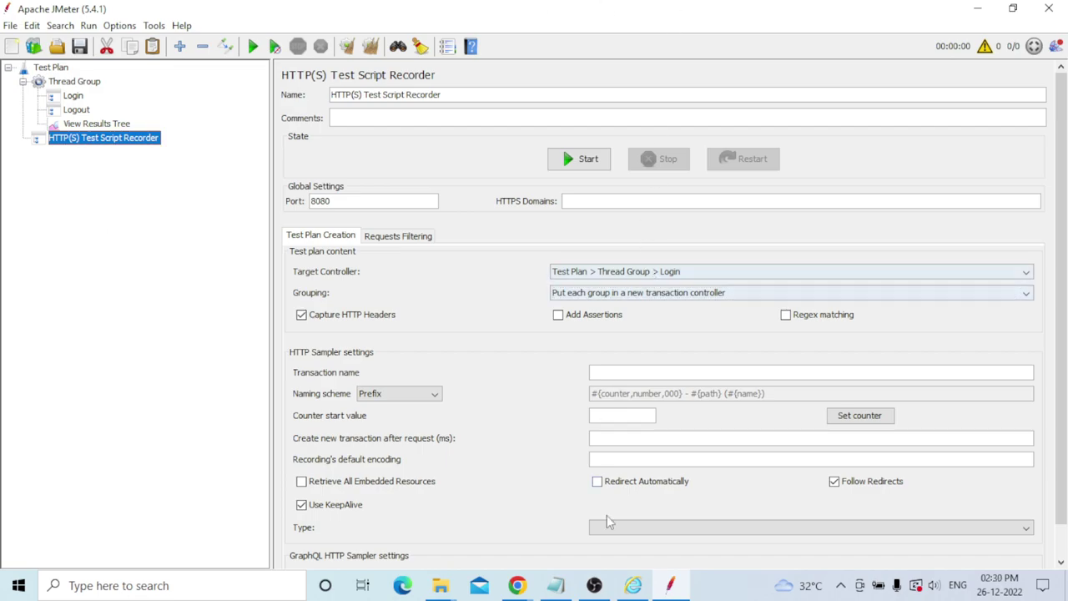
# Step: Switch to Internet Explorer and look over the JPetStore Demo catalog page
pyautogui.click(634, 588)
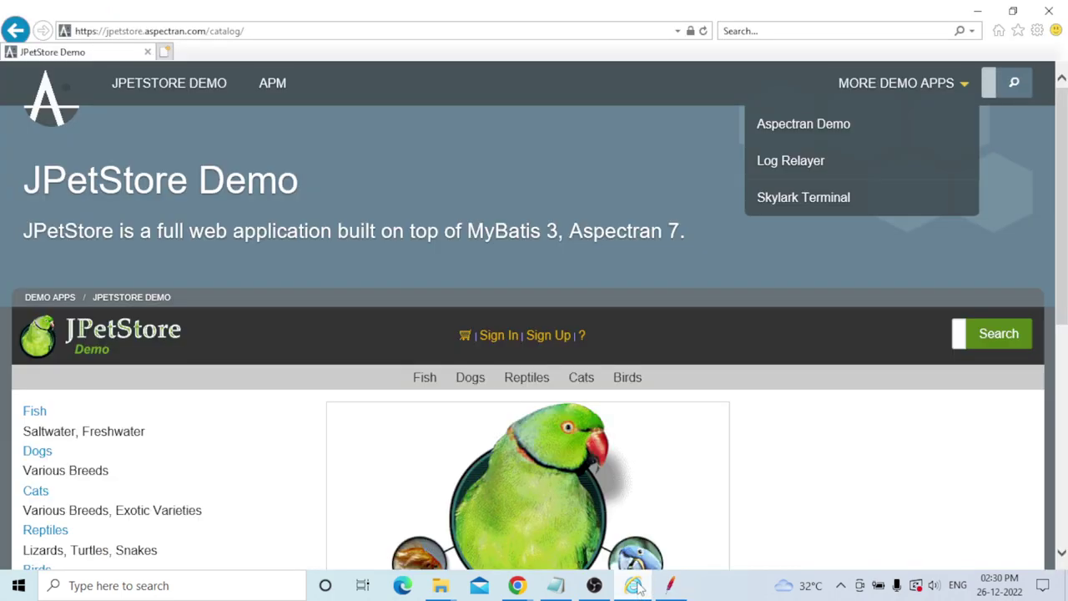
pyautogui.click(598, 162)
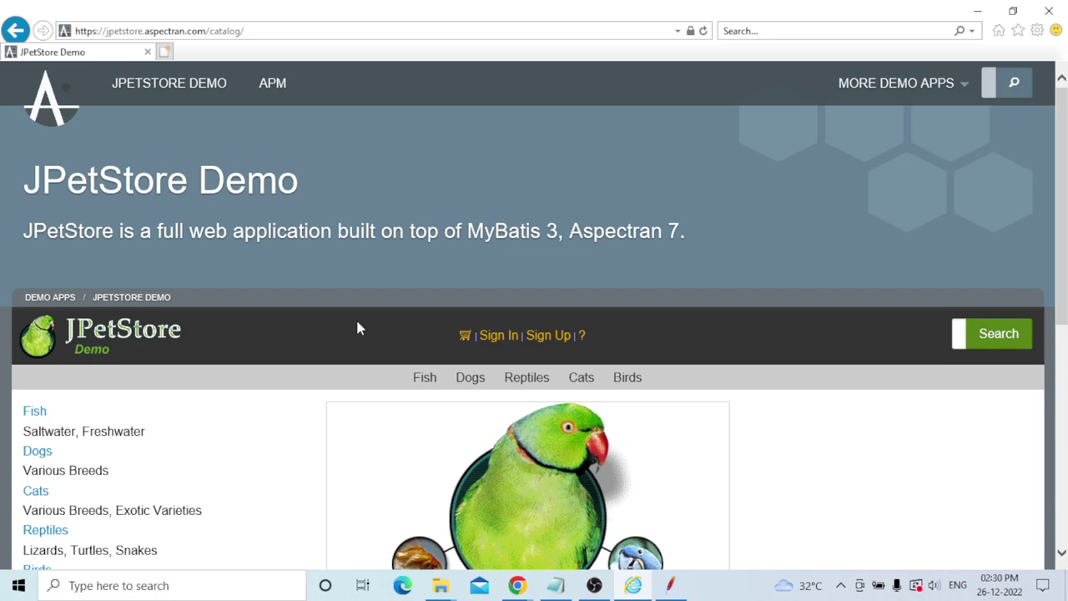
pyautogui.scroll(-4, 358, 326)
pyautogui.scroll(-2, 384, 359)
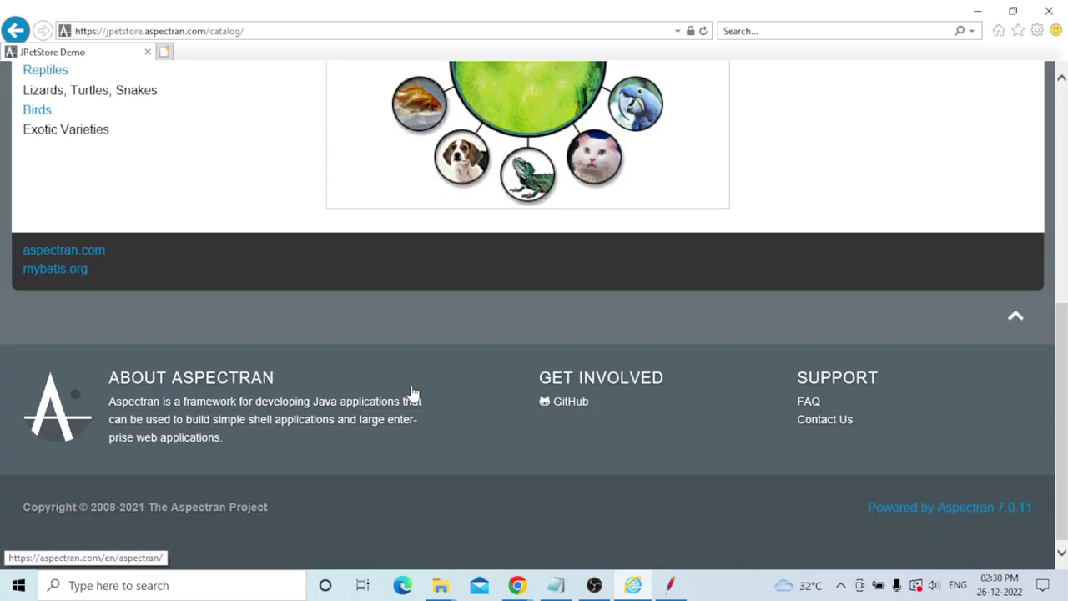
pyautogui.moveTo(1050, 323); pyautogui.dragTo(1049, 114)
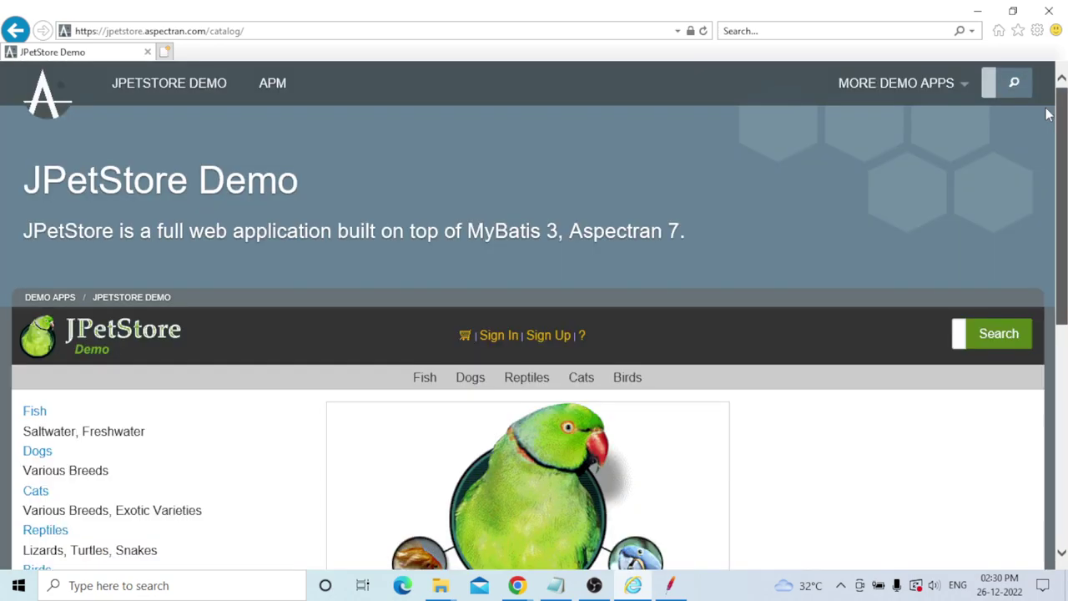
# Step: Open the certificates list in Internet Options and inspect the JMeter Root CA entry among the Trusted Root Certification Authorities
pyautogui.click(1037, 31)
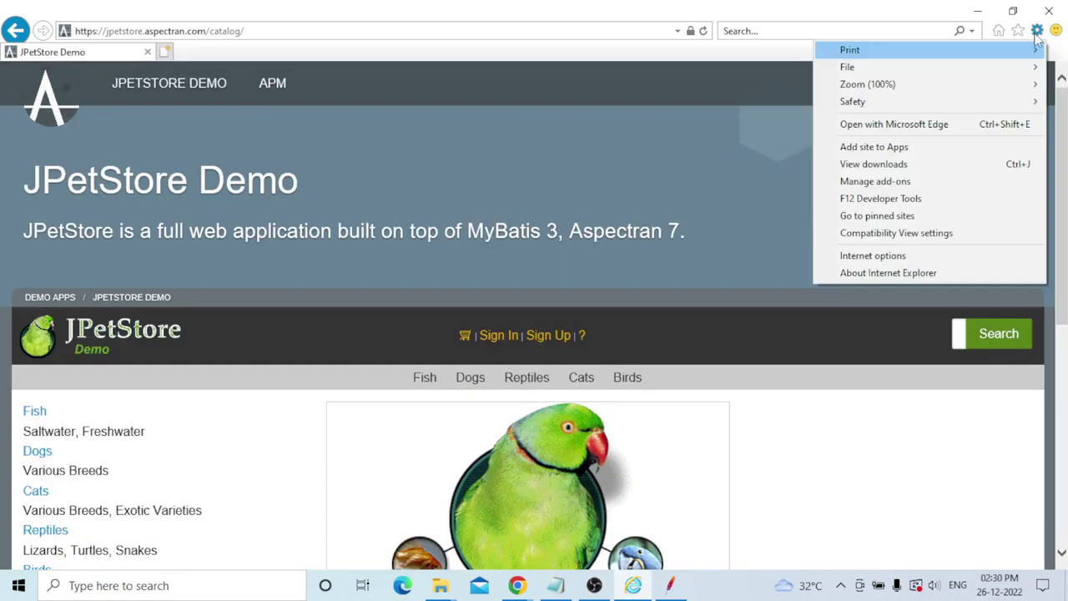
pyautogui.click(871, 256)
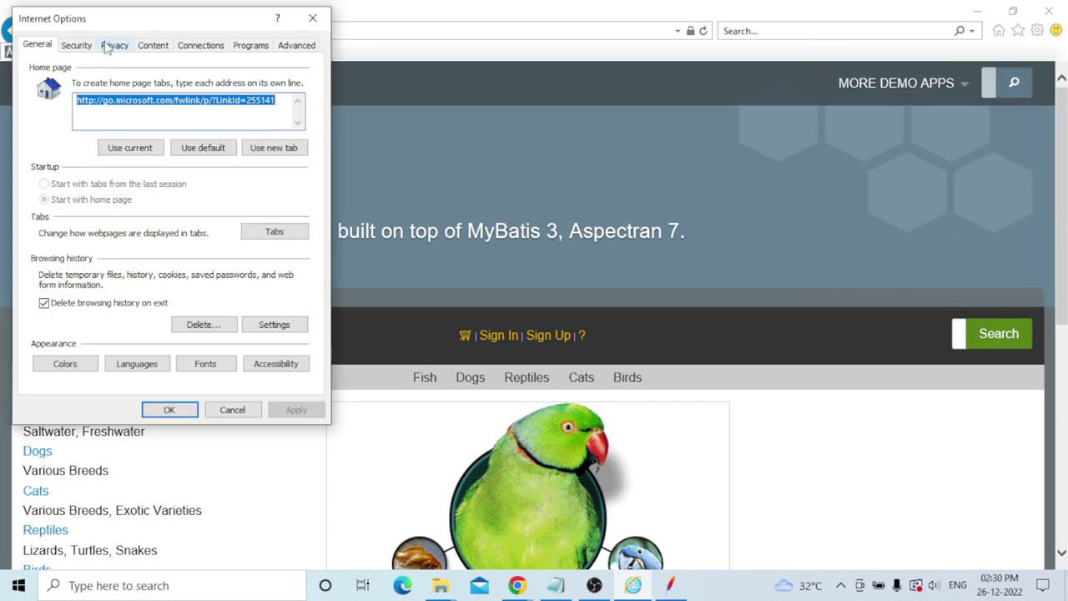
pyautogui.click(77, 46)
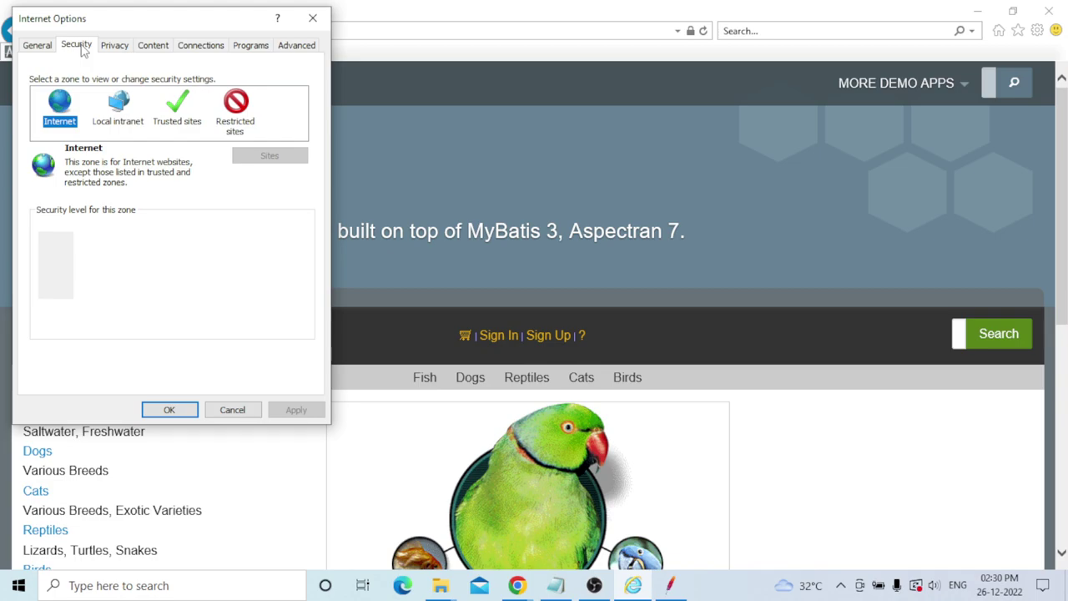
pyautogui.click(114, 46)
pyautogui.click(145, 48)
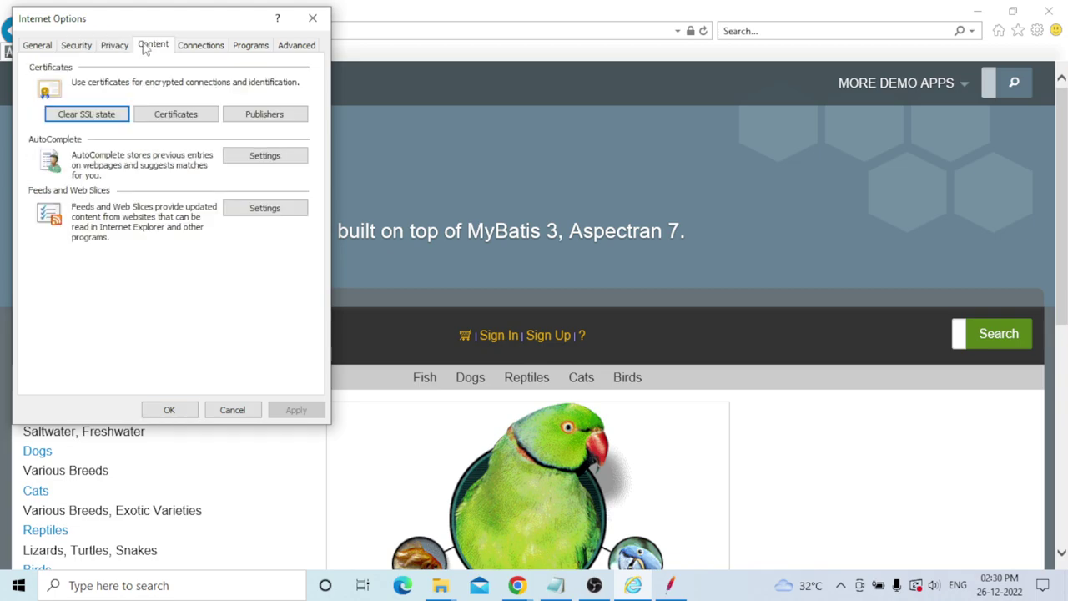
pyautogui.click(171, 114)
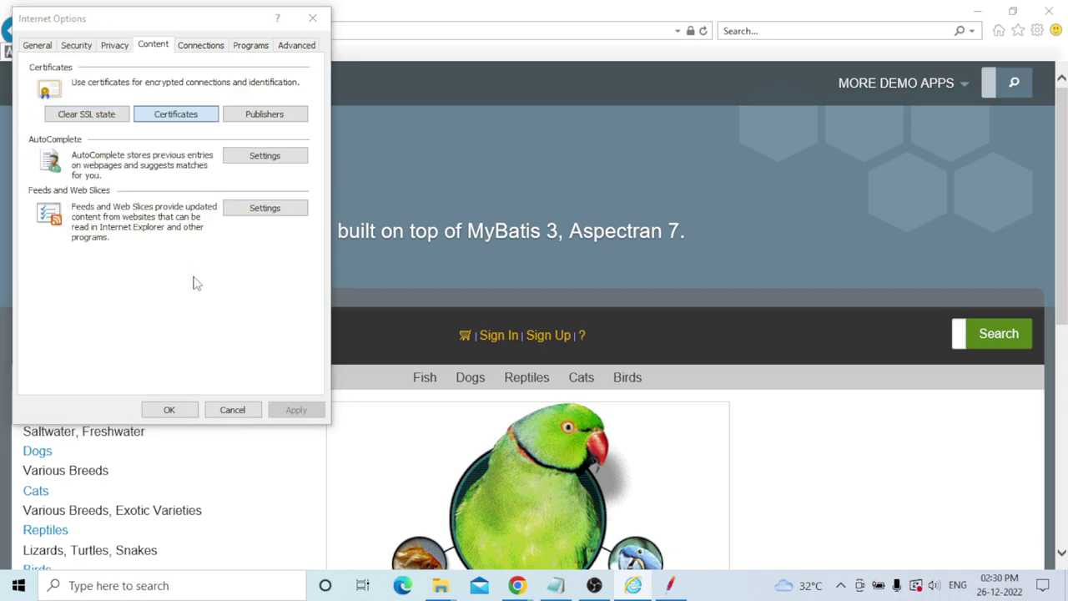
pyautogui.click(336, 95)
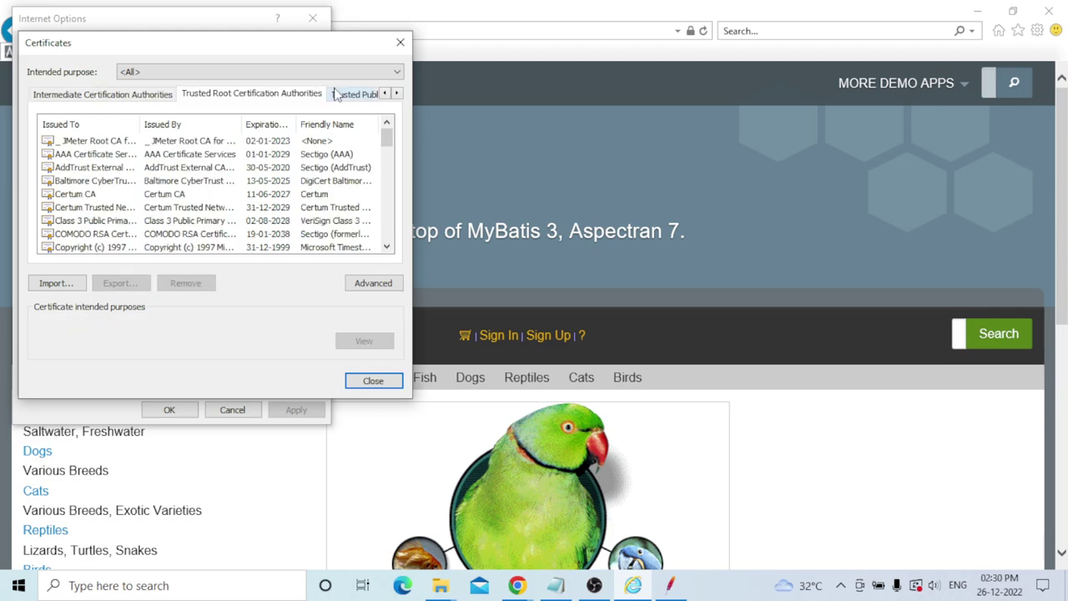
pyautogui.click(86, 142)
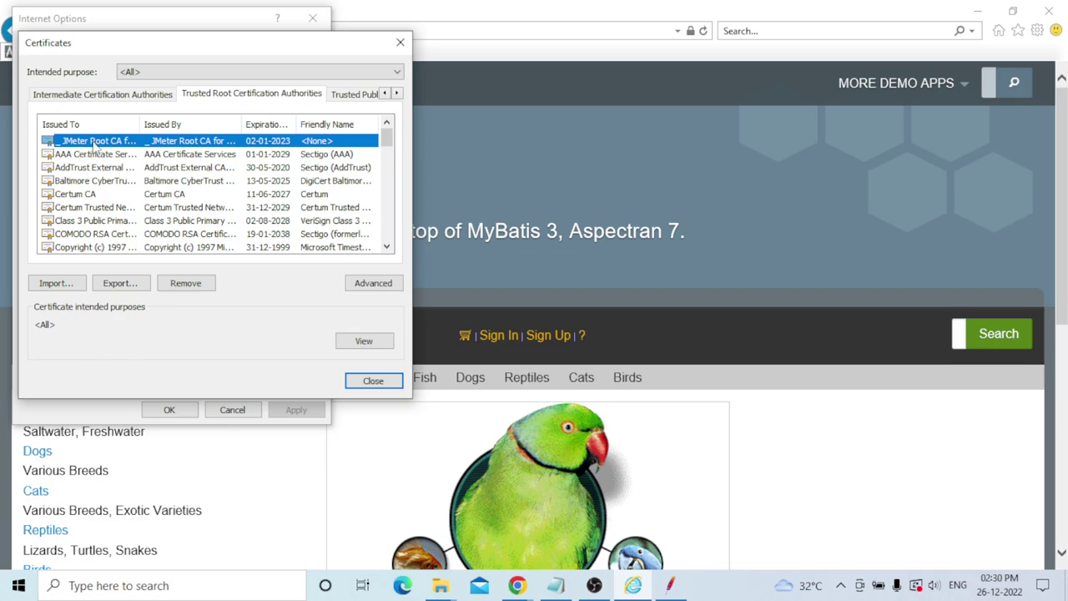
pyautogui.click(54, 284)
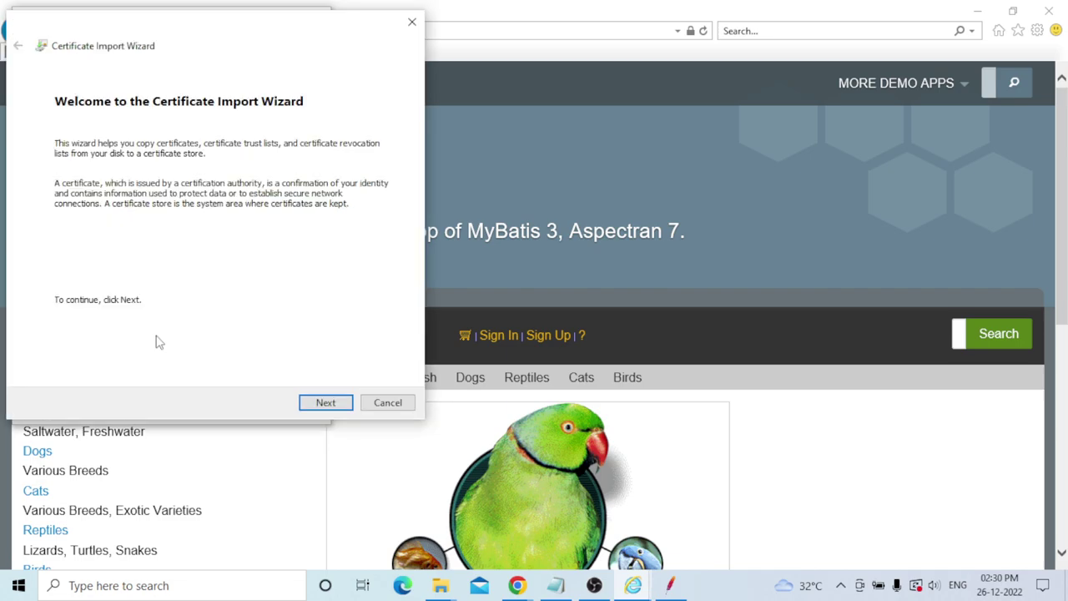
pyautogui.press('Return')
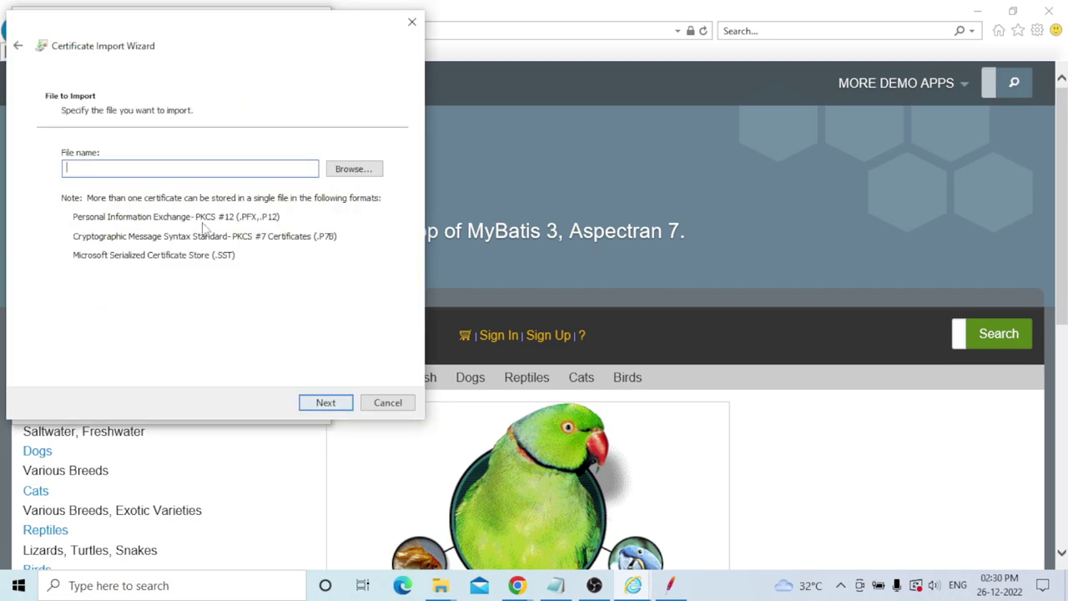
pyautogui.hotkey('alt', 'r')
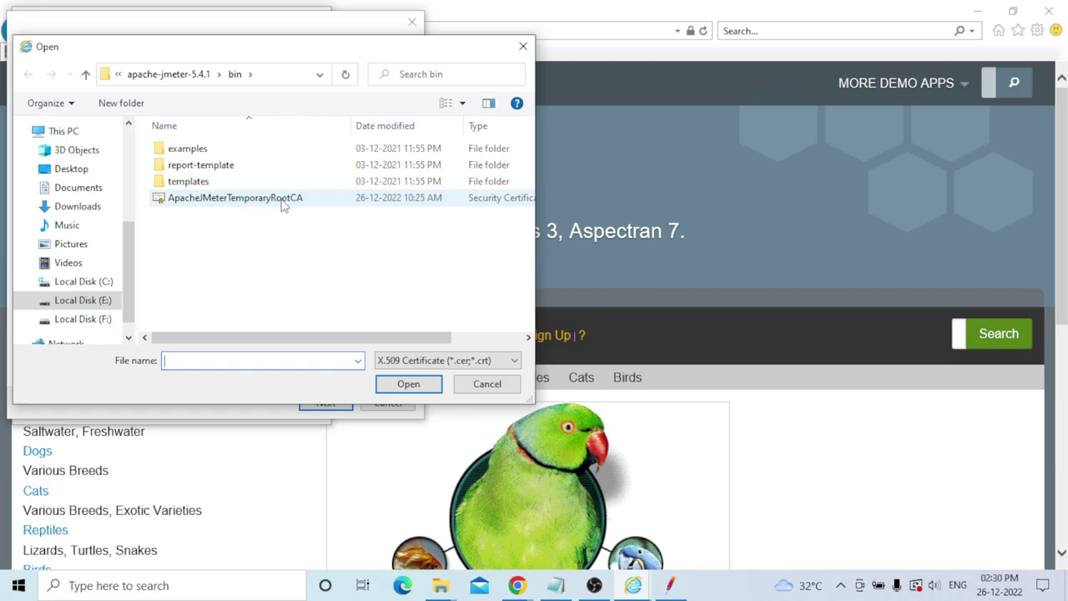
pyautogui.click(490, 389)
pyautogui.click(367, 401)
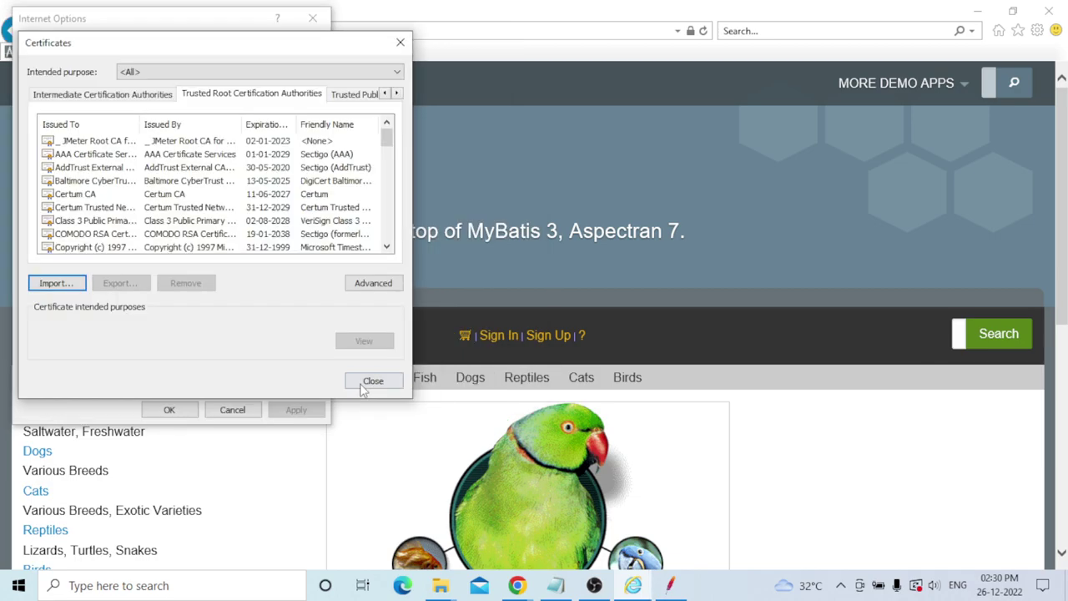
pyautogui.click(370, 382)
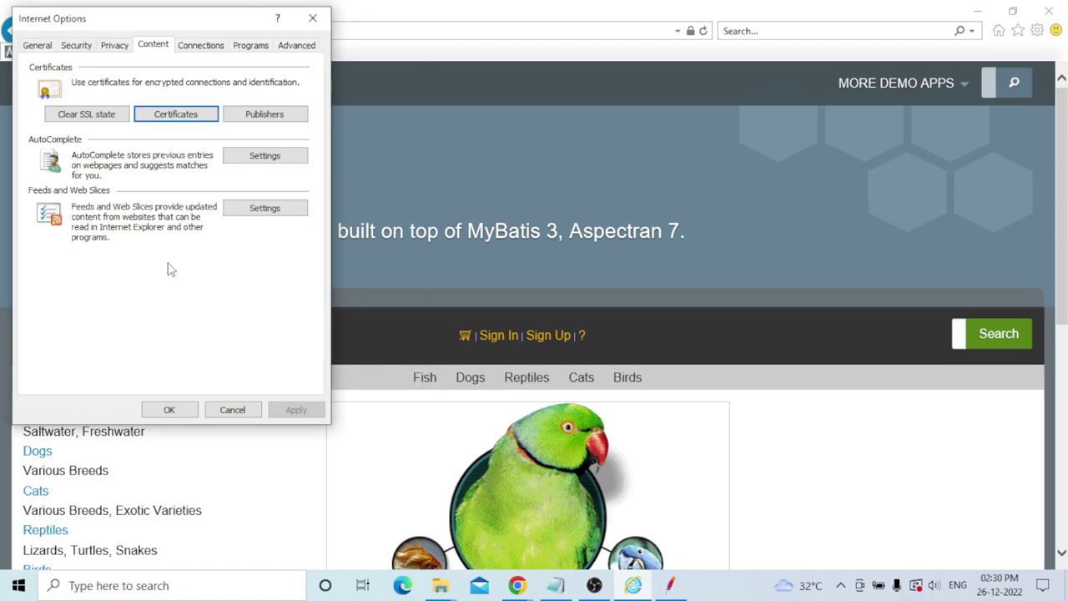
# Step: Enable the LAN proxy server with address localhost and port 8080, checking the port against the JMeter recorder, and apply the Internet Options
pyautogui.click(195, 48)
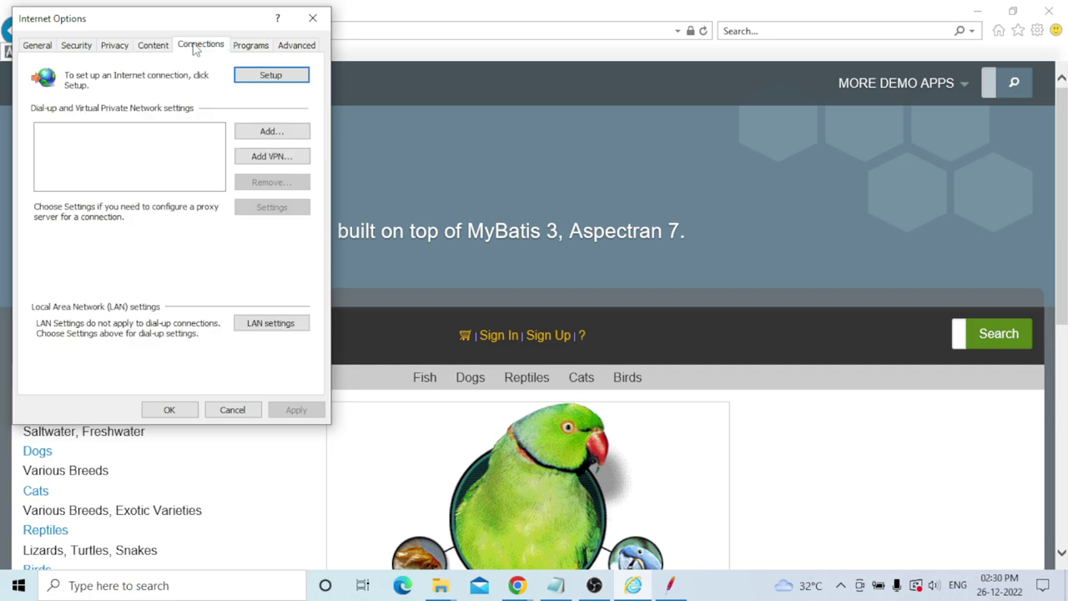
pyautogui.click(262, 331)
pyautogui.click(71, 113)
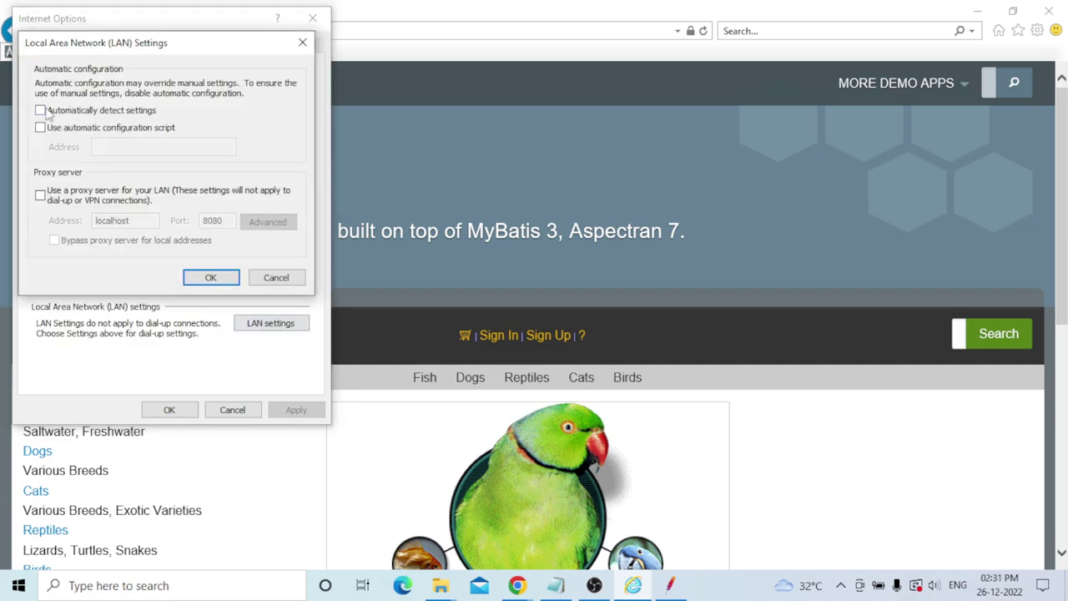
pyautogui.click(41, 195)
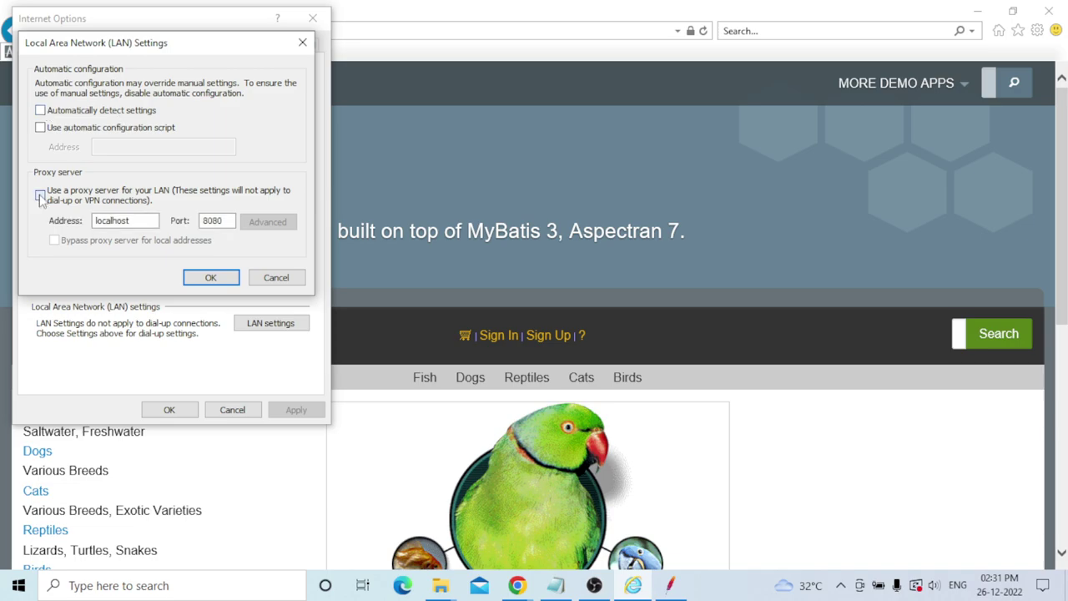
pyautogui.click(40, 196)
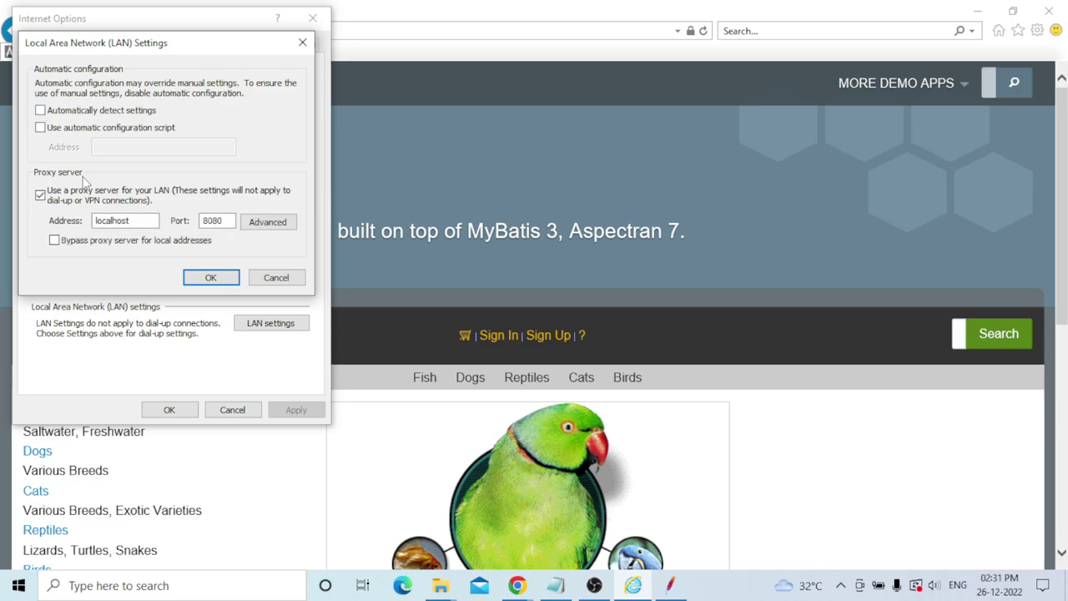
pyautogui.click(228, 221)
pyautogui.hotkey('alt', 'Tab')
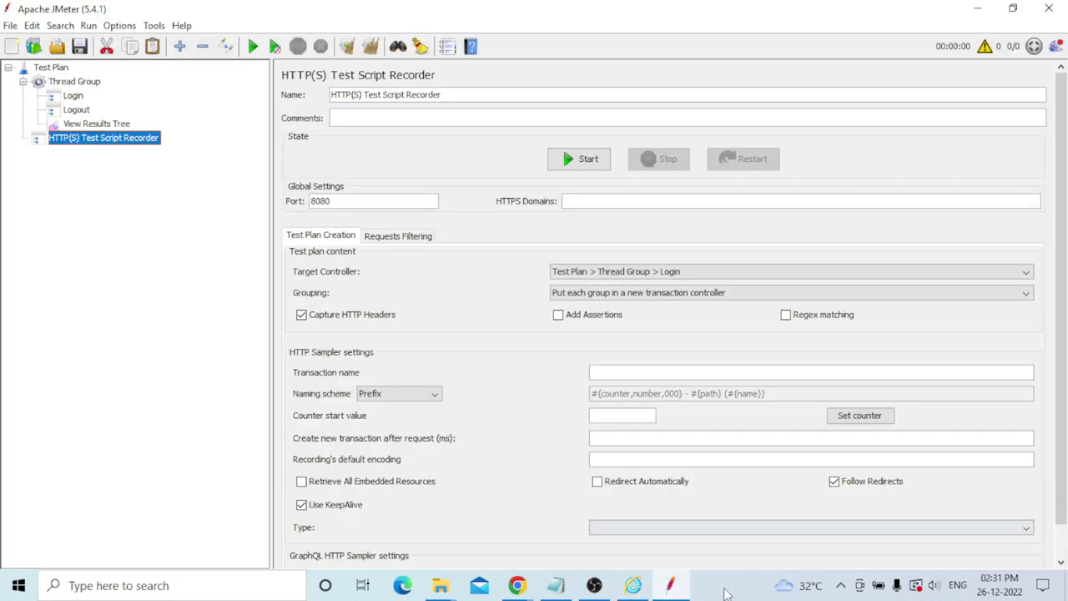
pyautogui.hotkey('alt', 'Tab')
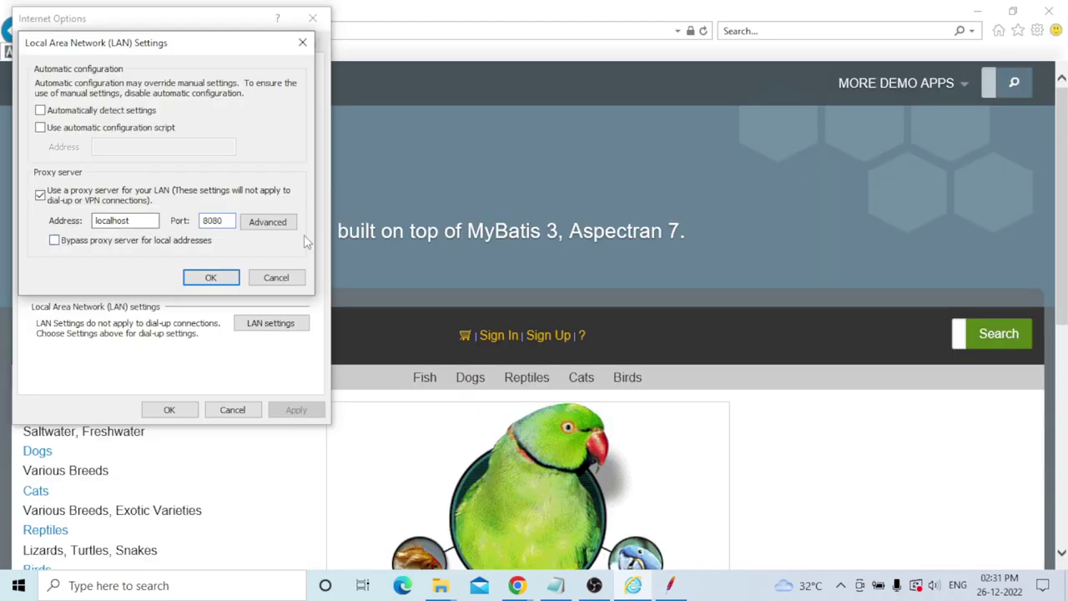
pyautogui.click(212, 277)
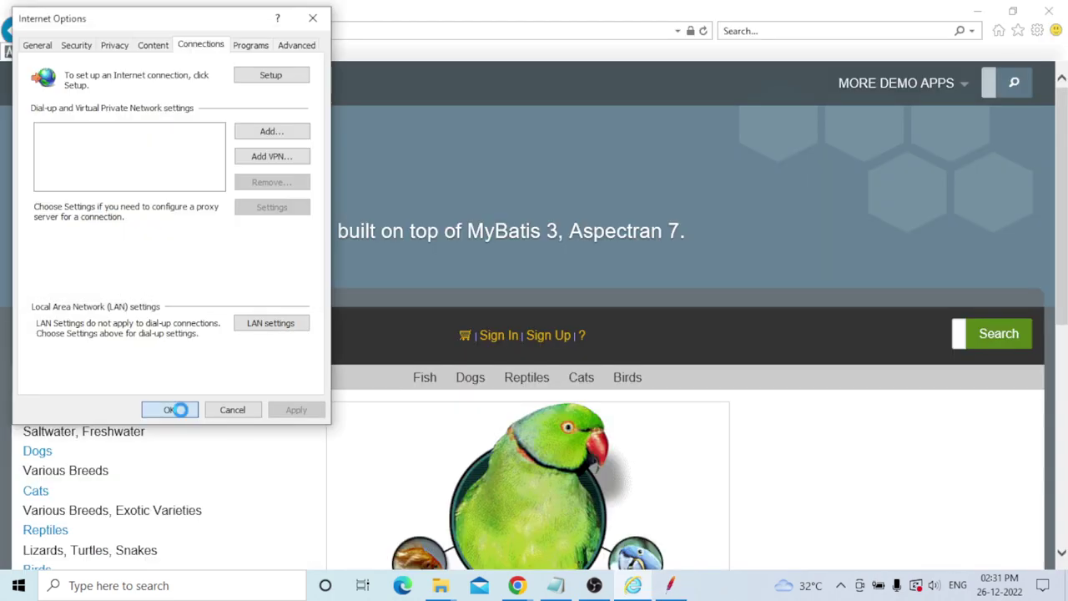
pyautogui.click(170, 410)
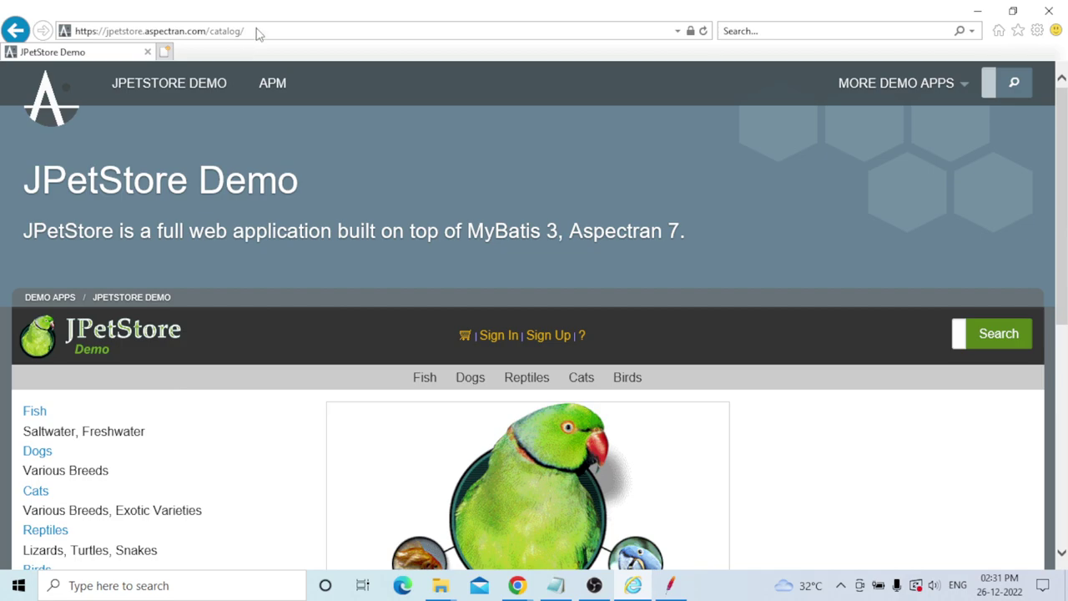
# Step: Try to reload the JPetStore catalog page through the localhost proxy
pyautogui.click(257, 34)
pyautogui.press('Home')
pyautogui.press('Return')
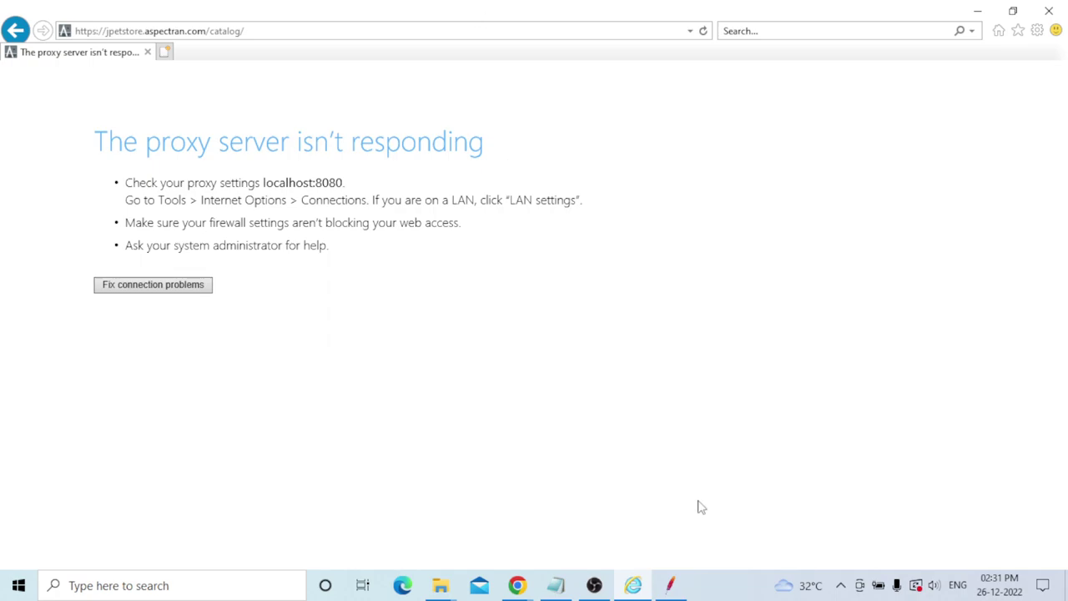
# Step: Switch to JMeter, start the HTTP(S) Test Script Recorder, and acknowledge the root CA certificate notice
pyautogui.click(672, 588)
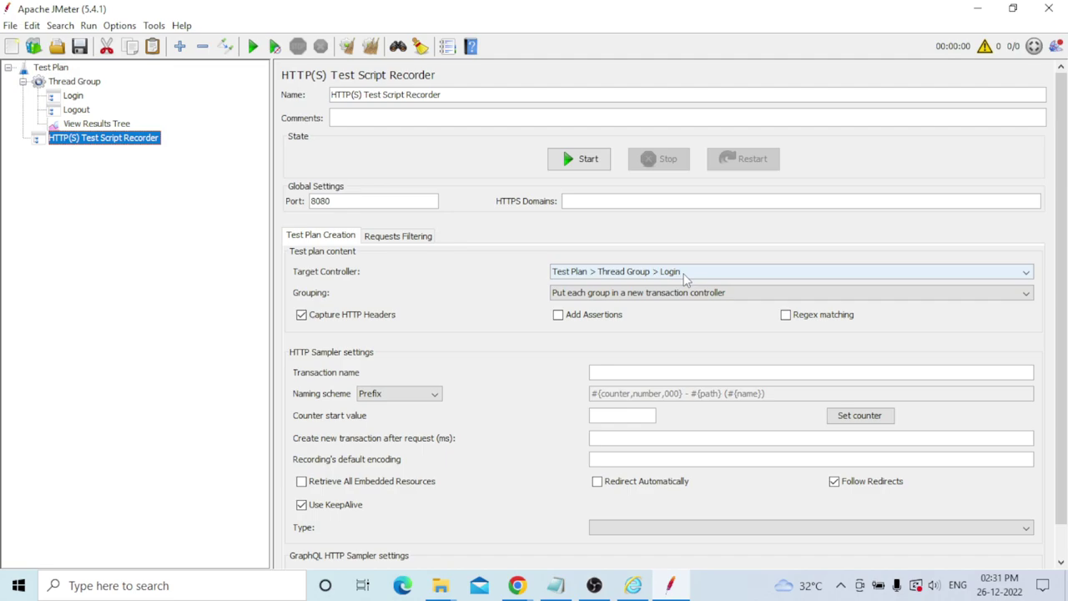
pyautogui.click(591, 157)
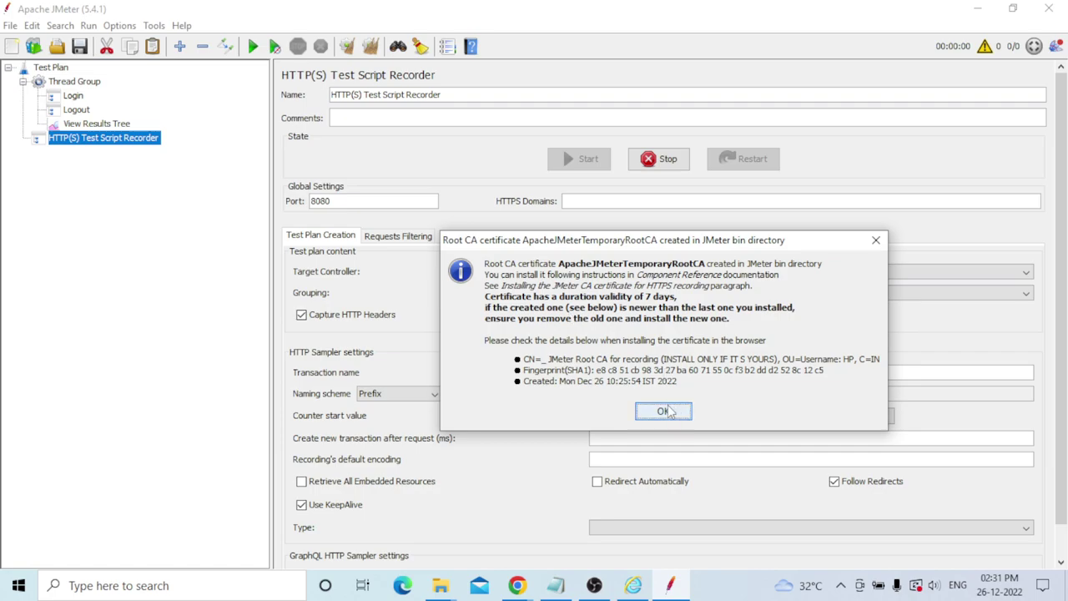
pyautogui.click(664, 411)
pyautogui.moveTo(205, 29); pyautogui.dragTo(738, 28)
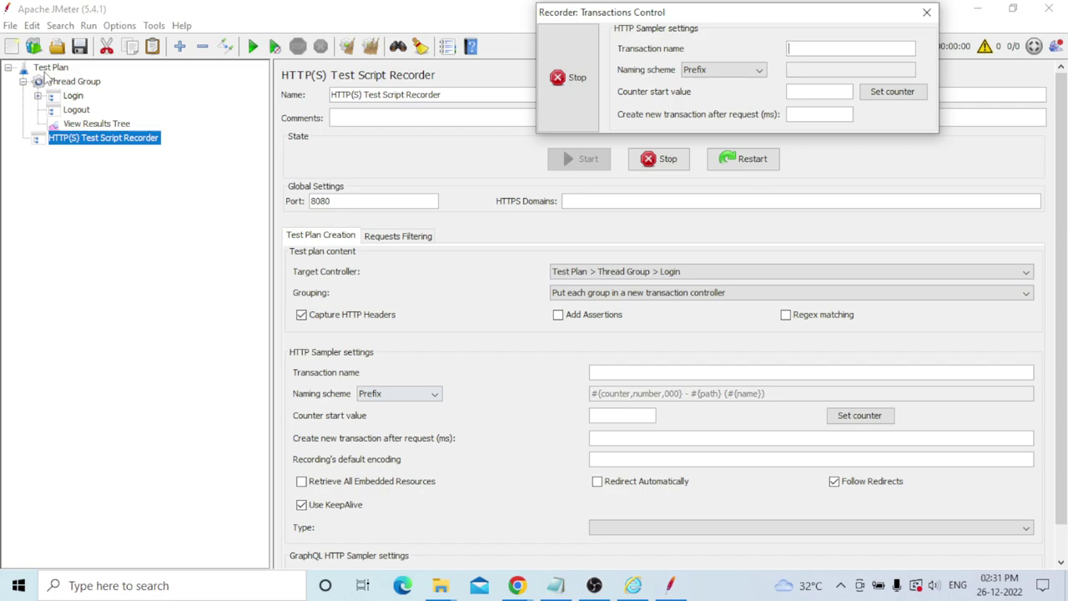
pyautogui.click(852, 49)
# Step: Switch to Internet Explorer and reload the JPetStore catalog page with the recorder running, moving the Transactions Control window aside
pyautogui.click(633, 586)
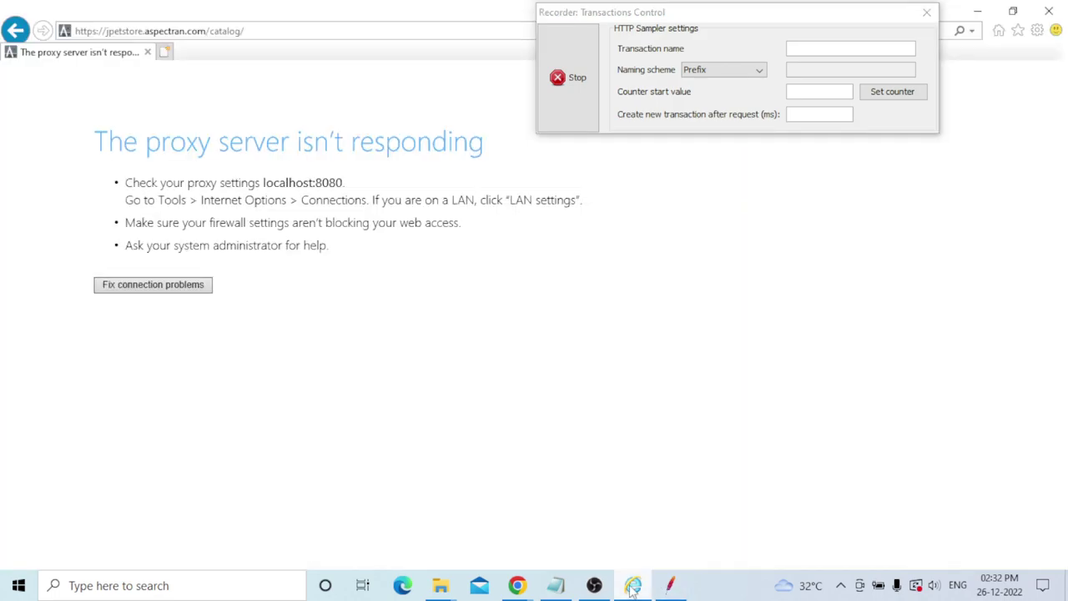
pyautogui.click(264, 31)
pyautogui.press('Return')
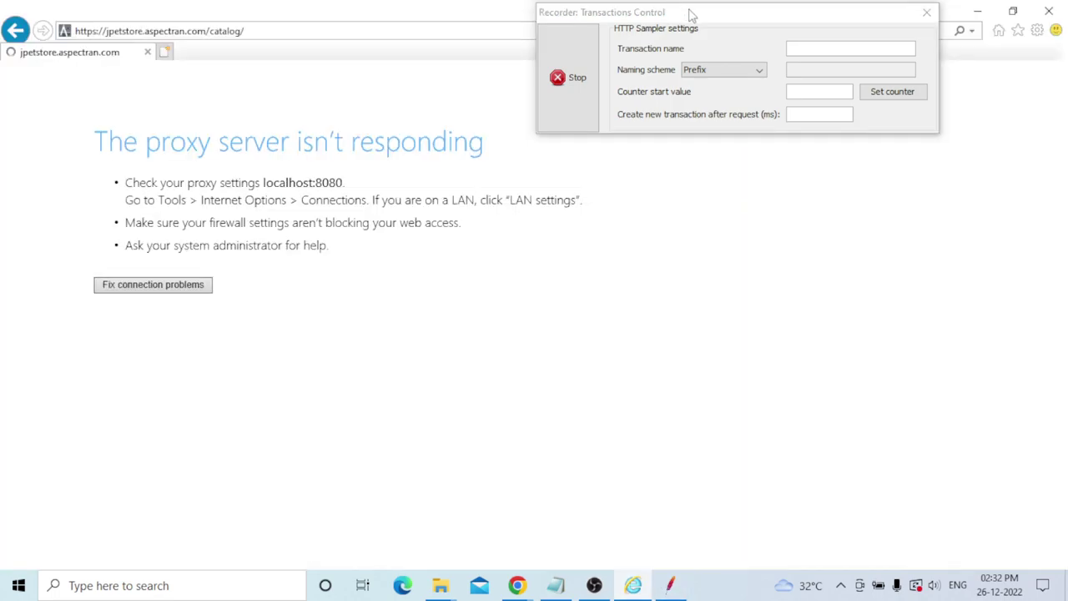
pyautogui.moveTo(690, 10); pyautogui.dragTo(752, 14)
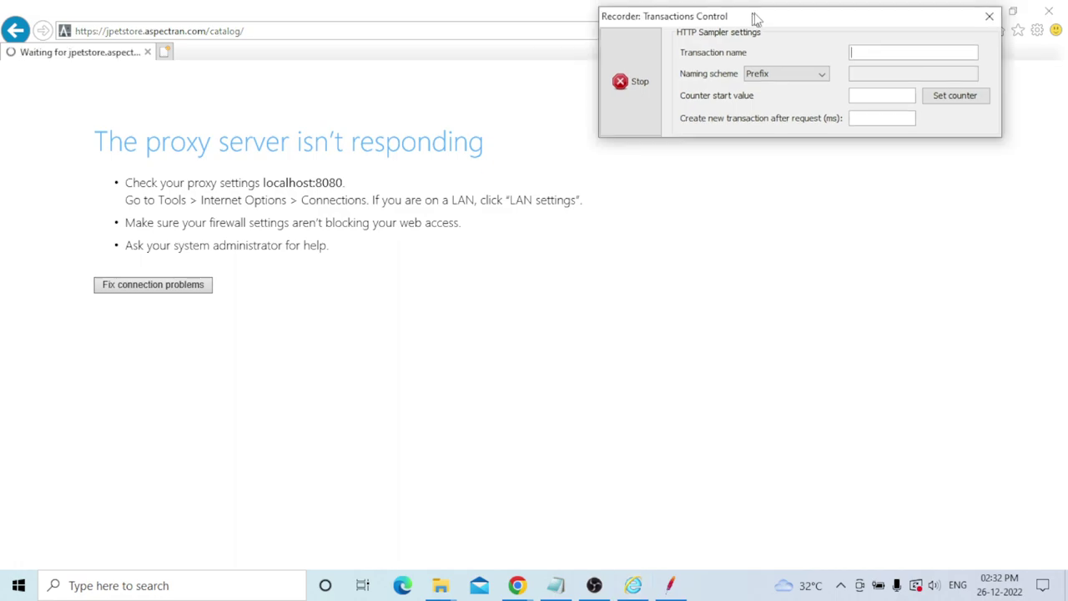
pyautogui.moveTo(757, 19); pyautogui.dragTo(769, 19)
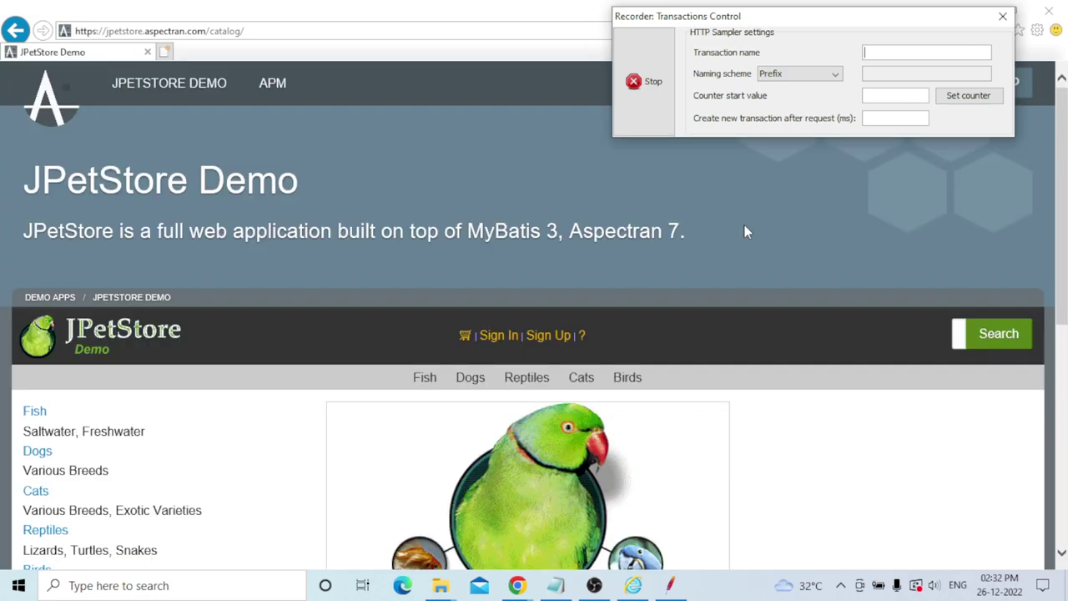
# Step: Open the JPetStore sign-in form and log in with the account's username and password
pyautogui.scroll(-1, 745, 231)
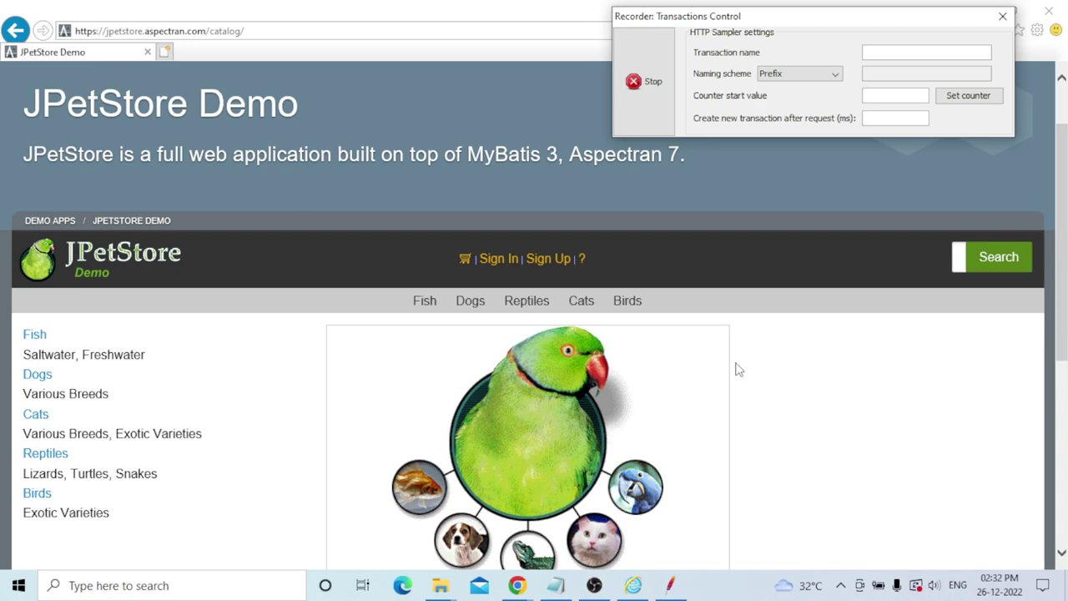
pyautogui.scroll(1, 503, 334)
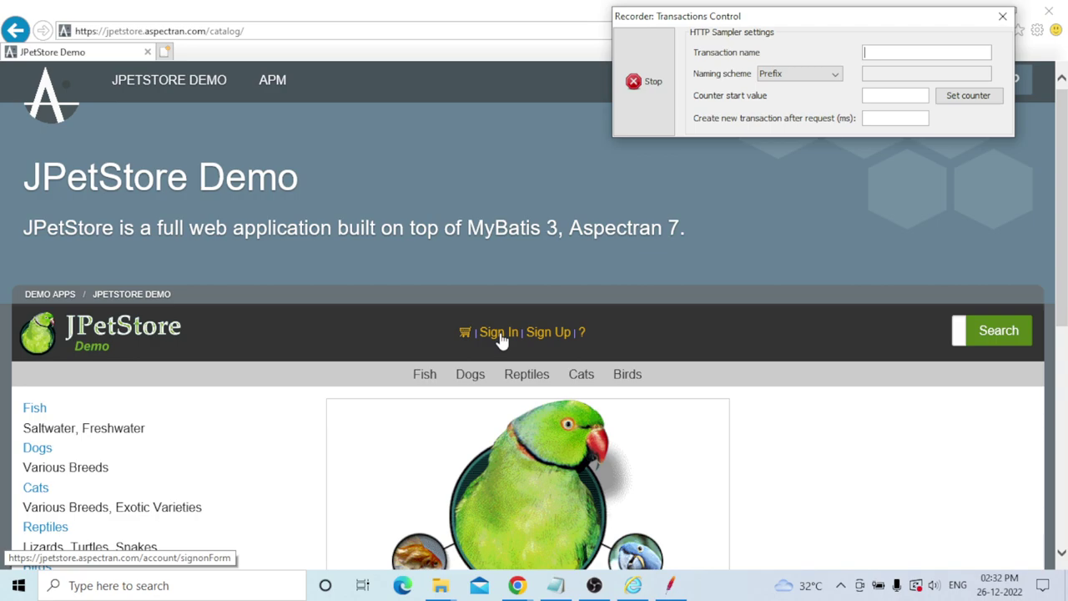
pyautogui.click(499, 333)
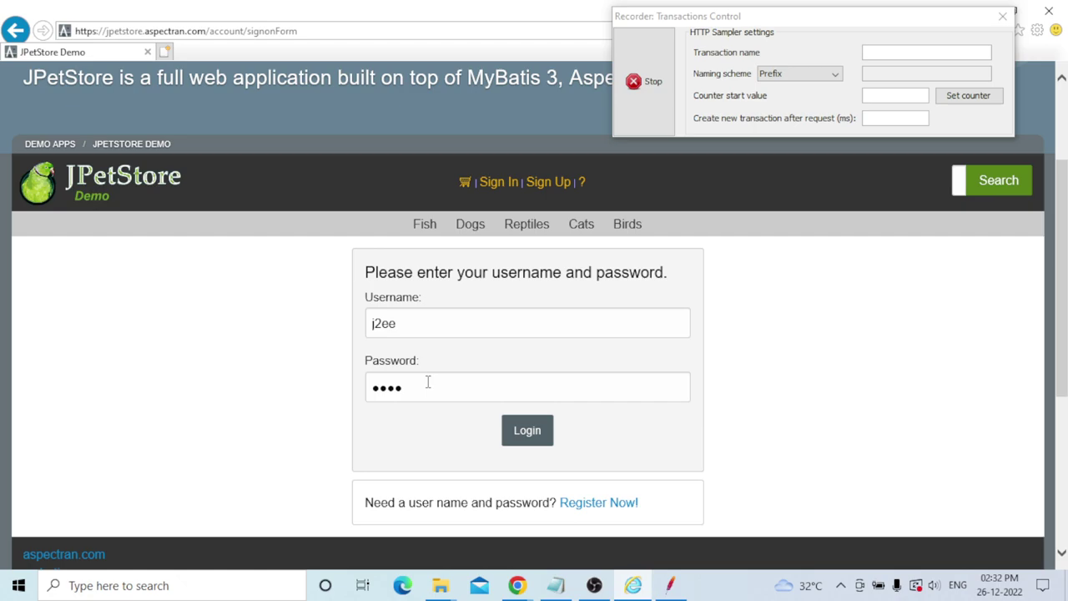
pyautogui.click(526, 430)
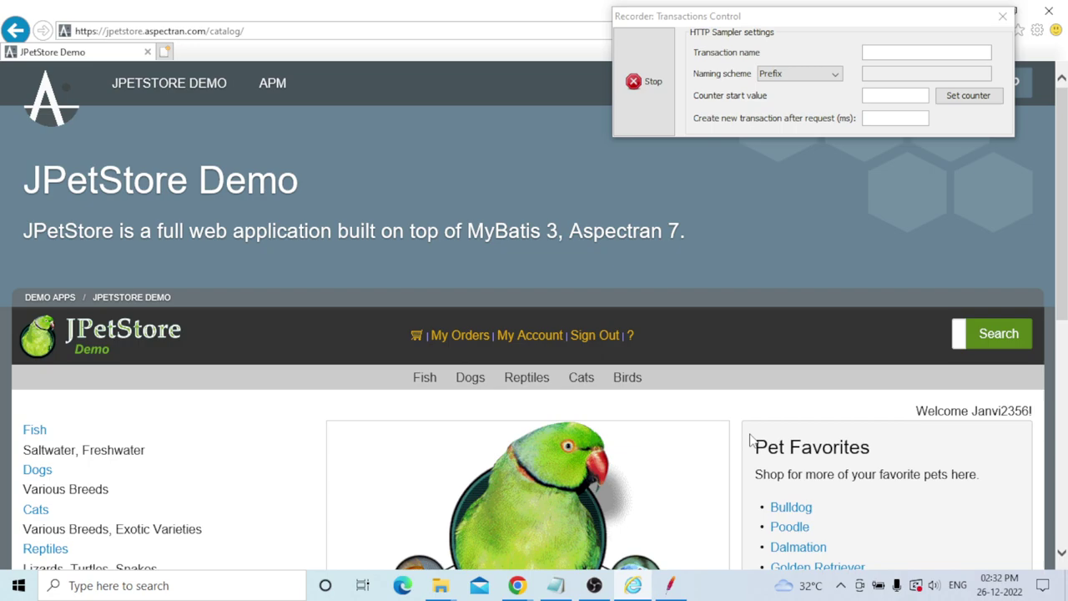
pyautogui.scroll(-1, 684, 400)
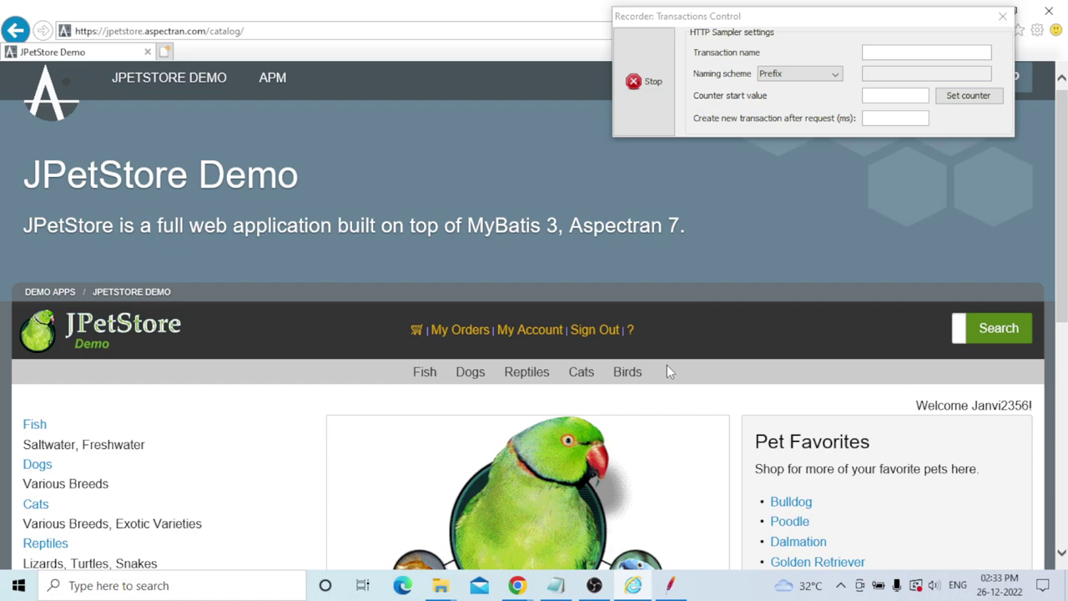
# Step: Switch to JMeter and set the recorder's target controller to Test Plan > Thread Group > Logout
pyautogui.hotkey('alt', 'Tab')
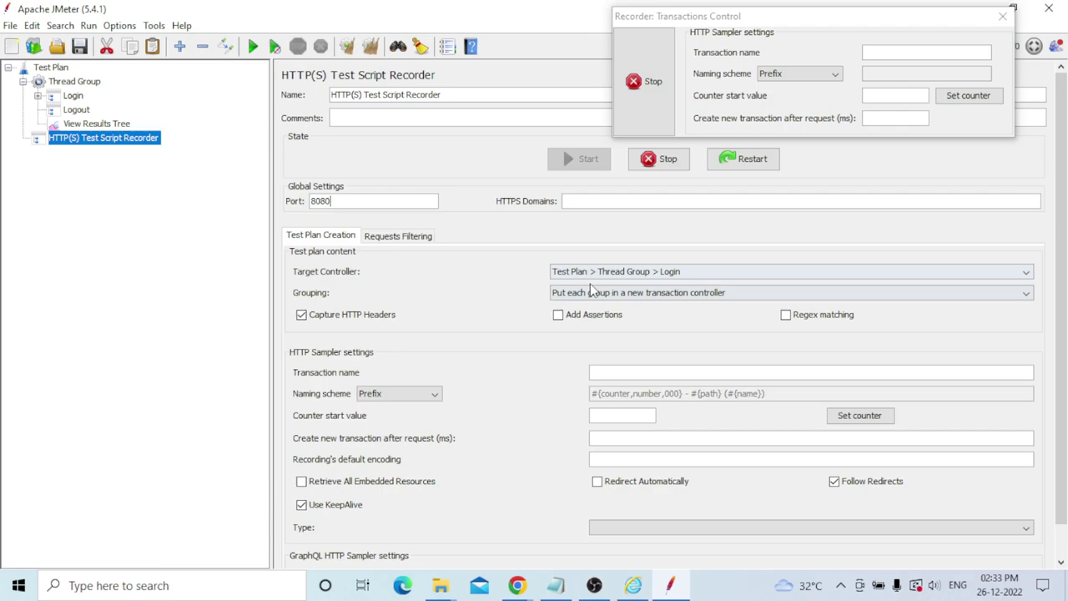
pyautogui.click(589, 272)
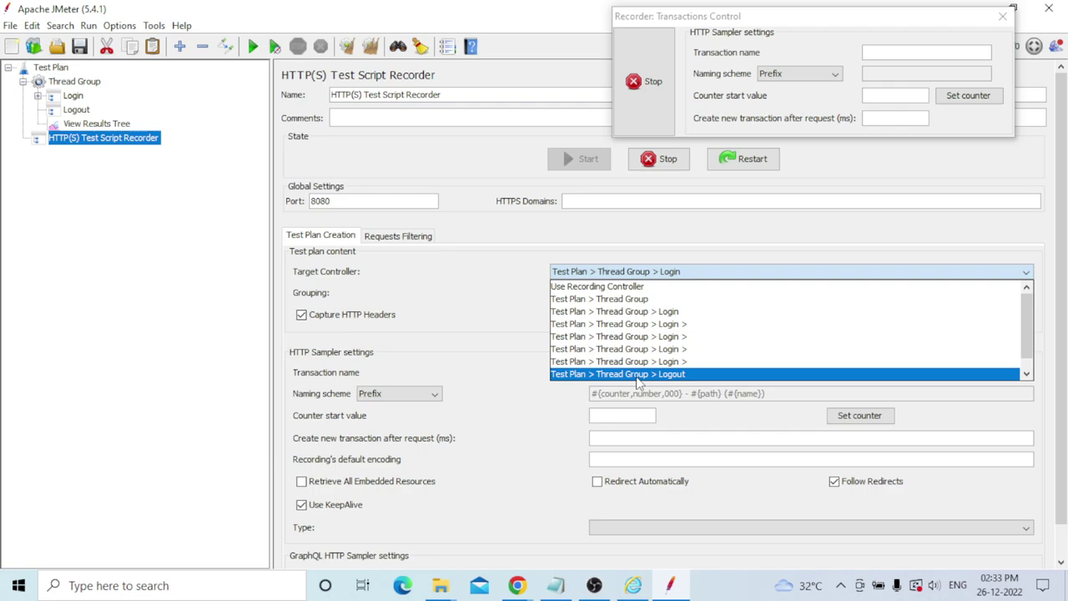
pyautogui.click(639, 374)
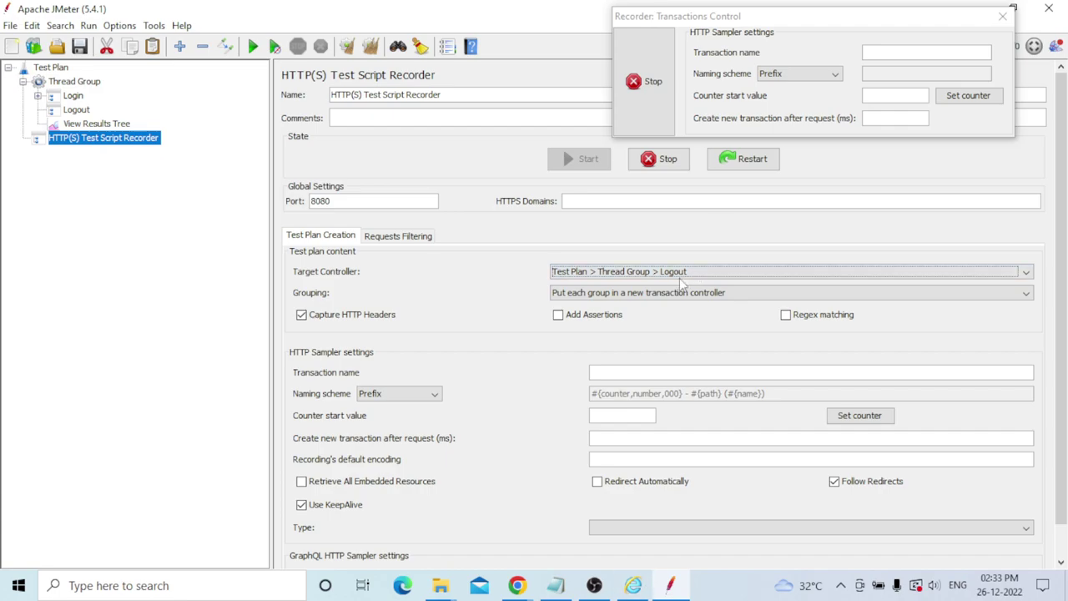
# Step: Switch to Internet Explorer and sign out of the JPetStore account while the recorder is running
pyautogui.click(632, 588)
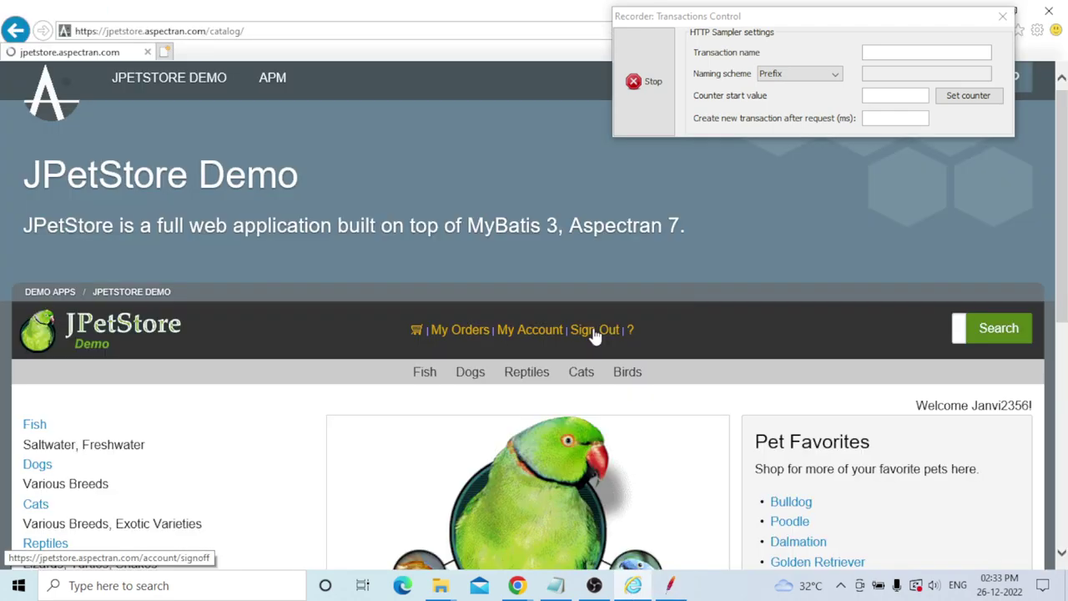
pyautogui.click(595, 332)
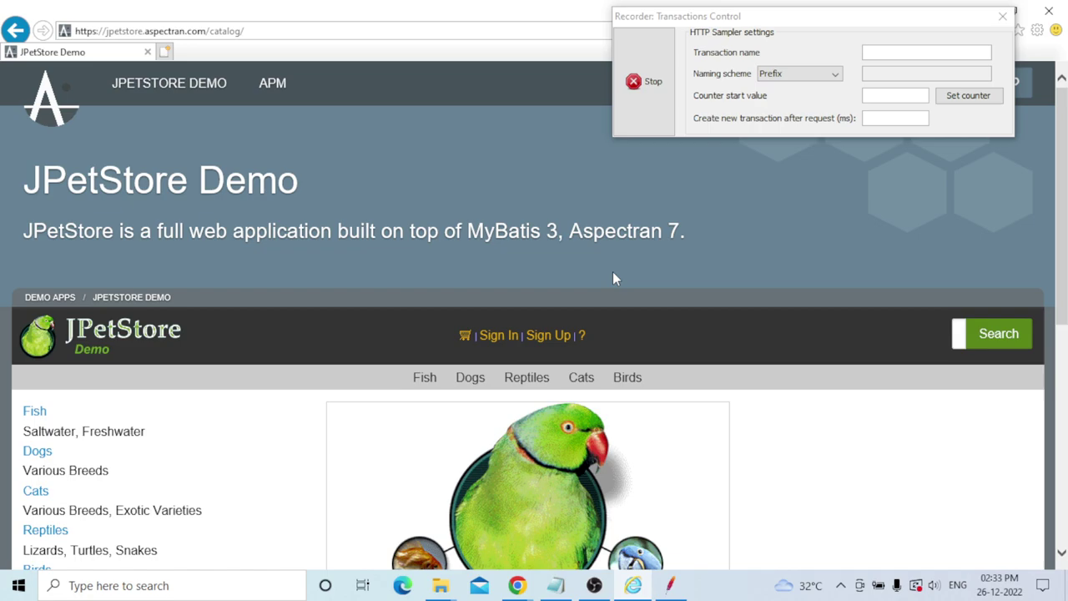
pyautogui.scroll(-2, 613, 275)
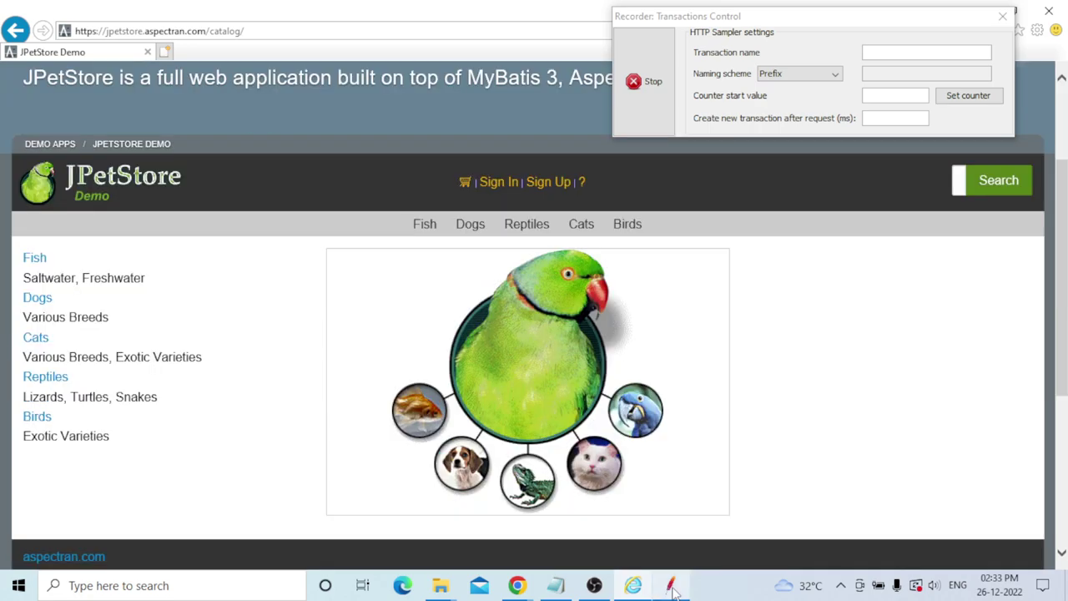
# Step: Switch to JMeter, stop the recorder, and expand the recorded transaction groups under Logout and Login
pyautogui.click(671, 586)
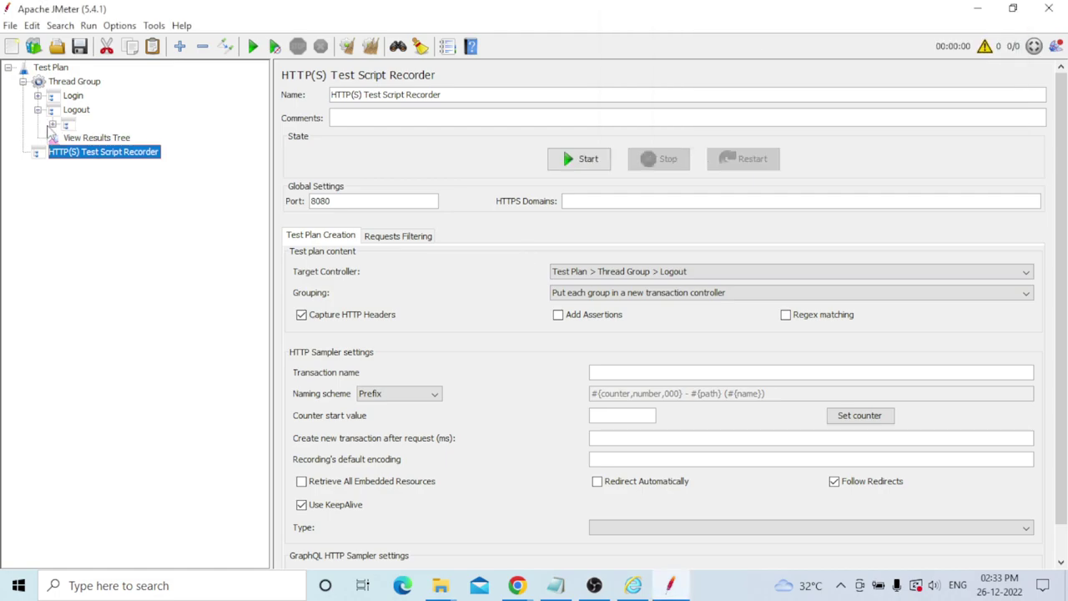
pyautogui.click(52, 124)
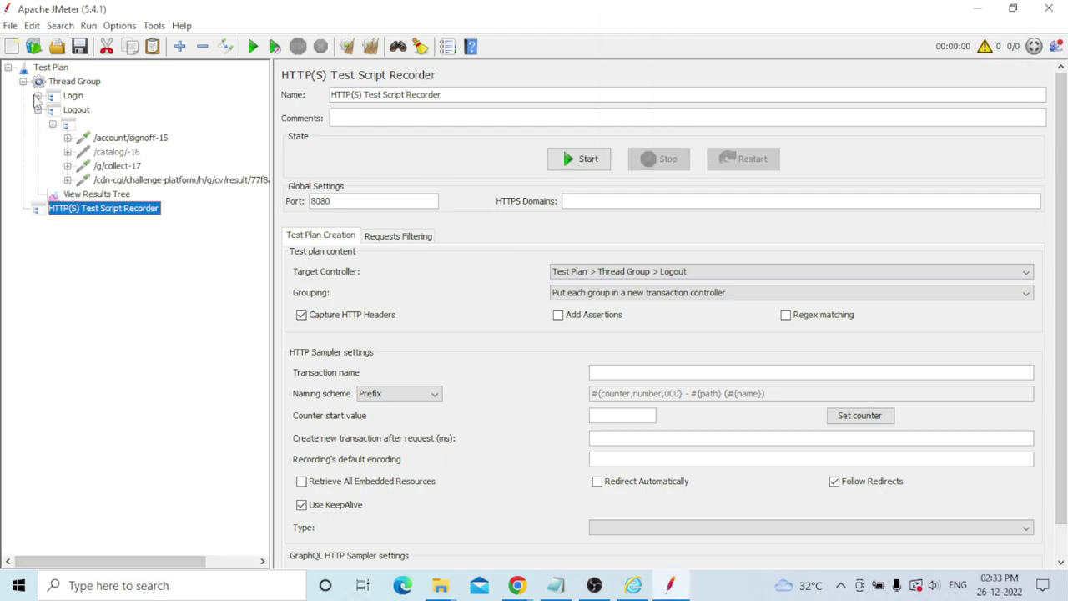
pyautogui.click(37, 96)
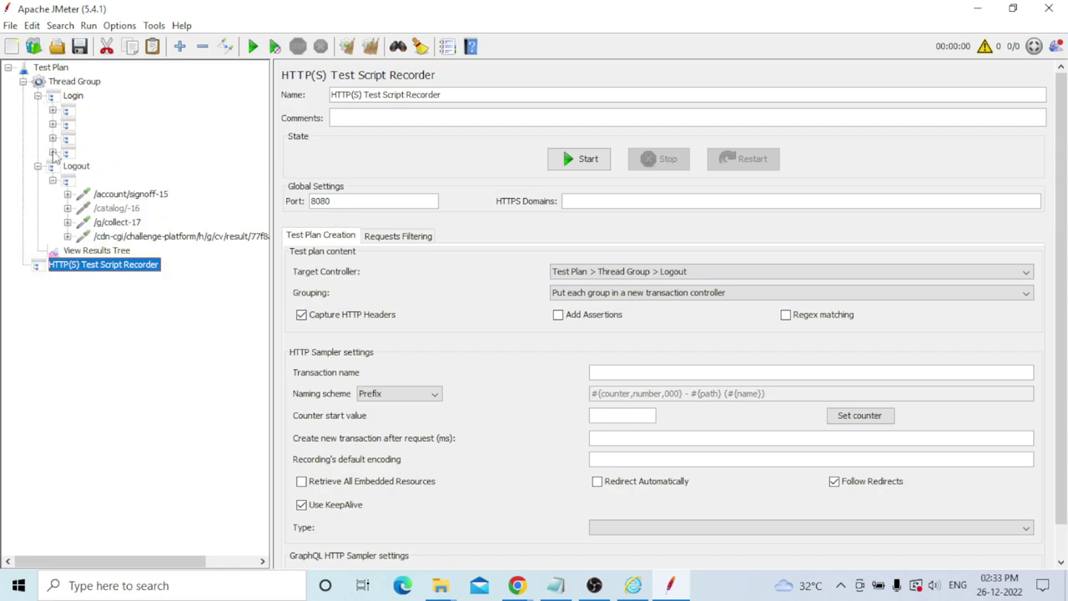
pyautogui.click(52, 152)
pyautogui.click(53, 138)
pyautogui.click(53, 123)
pyautogui.click(53, 110)
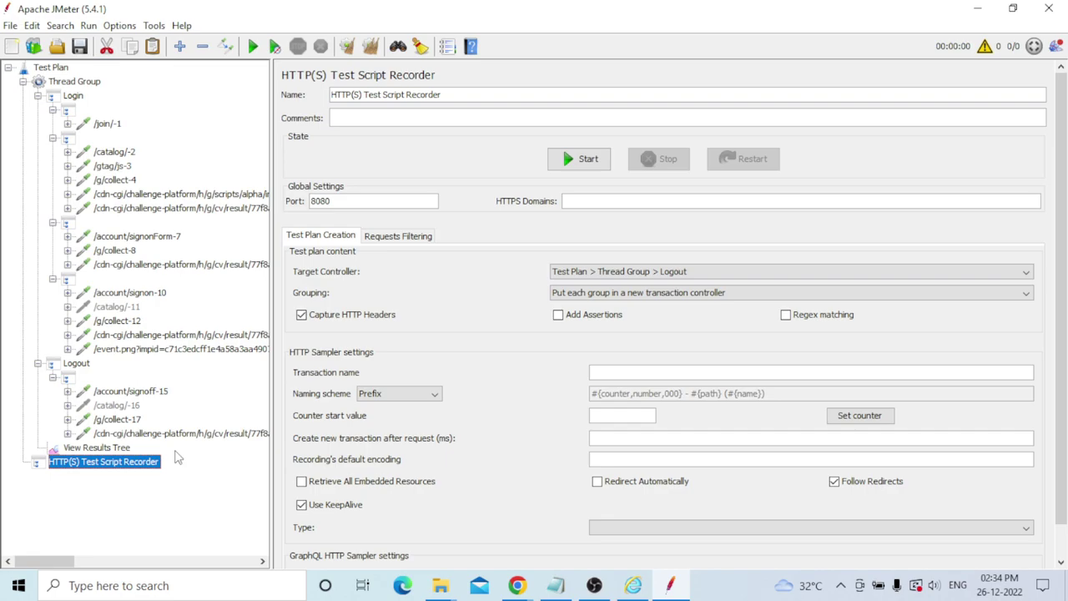
# Step: Inspect the /join/-1 request and remove its unnamed transaction controller from Login
pyautogui.click(107, 124)
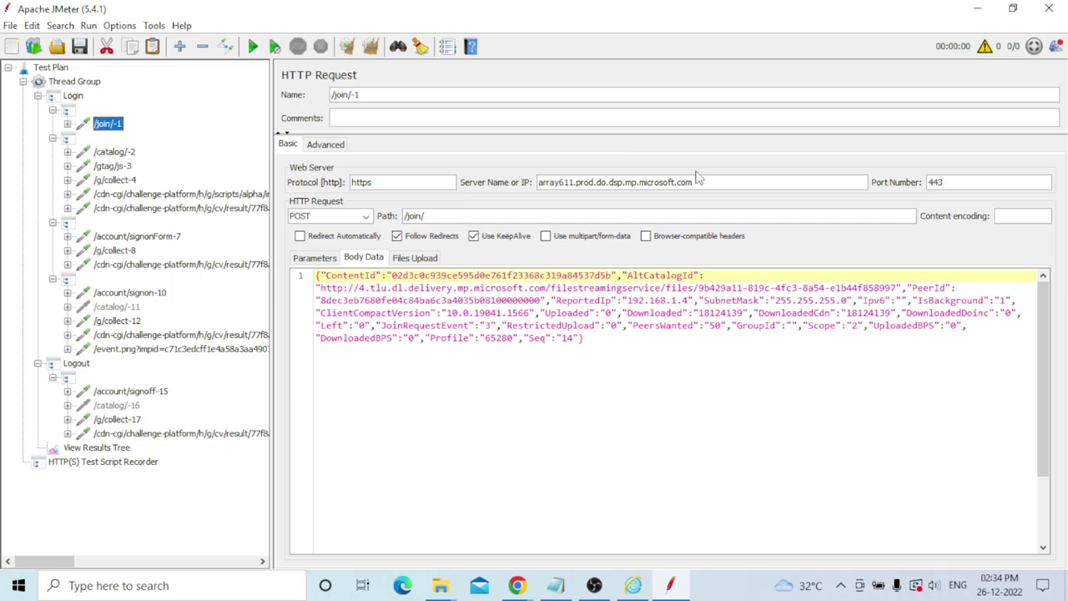
pyautogui.click(67, 124)
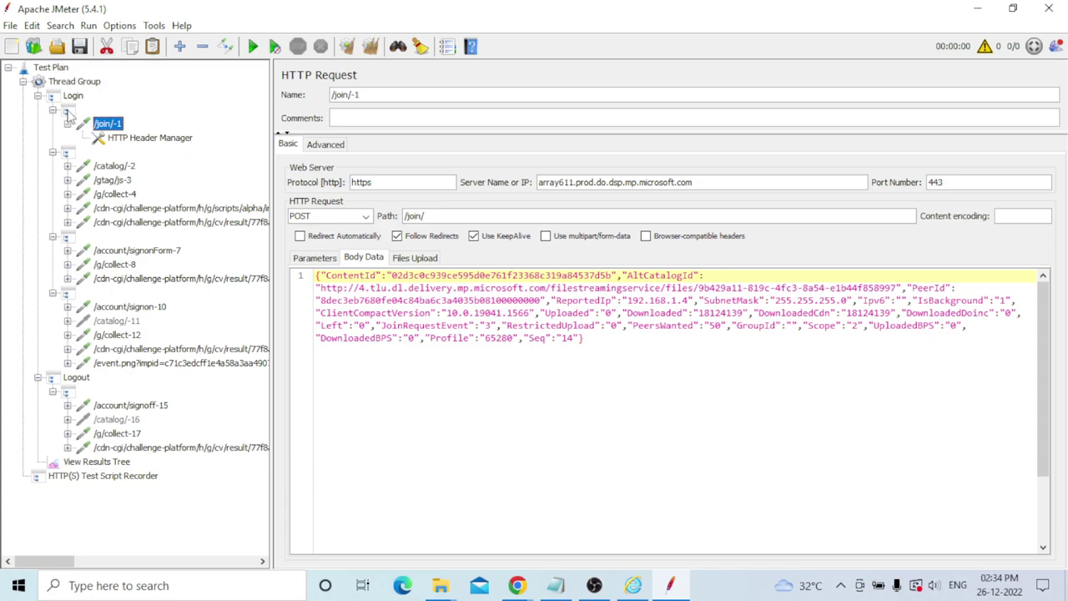
pyautogui.click(68, 123)
pyautogui.click(93, 110)
pyautogui.press('Delete')
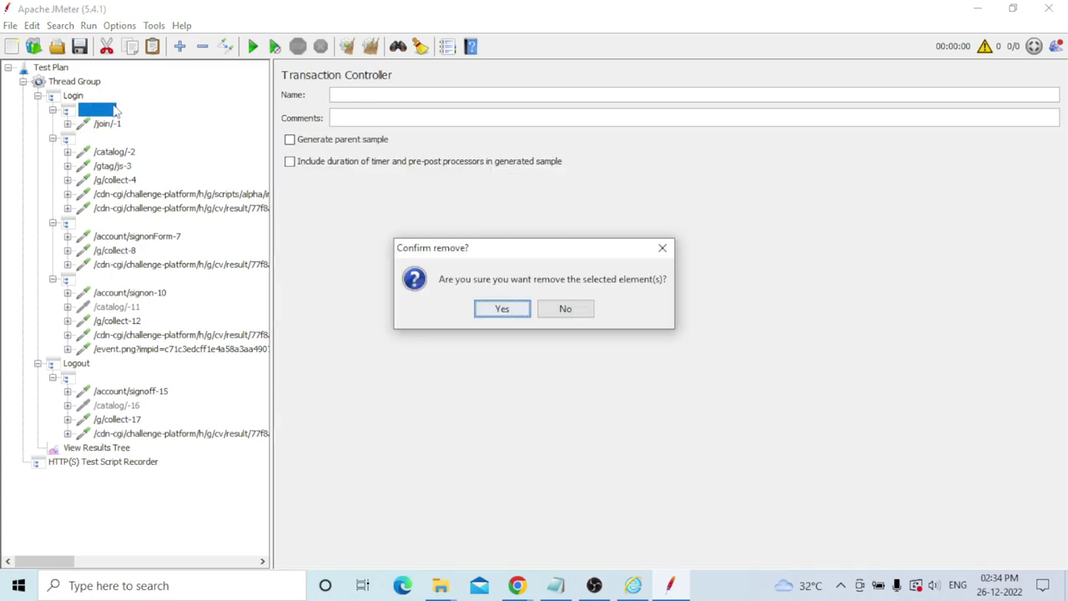
pyautogui.click(502, 309)
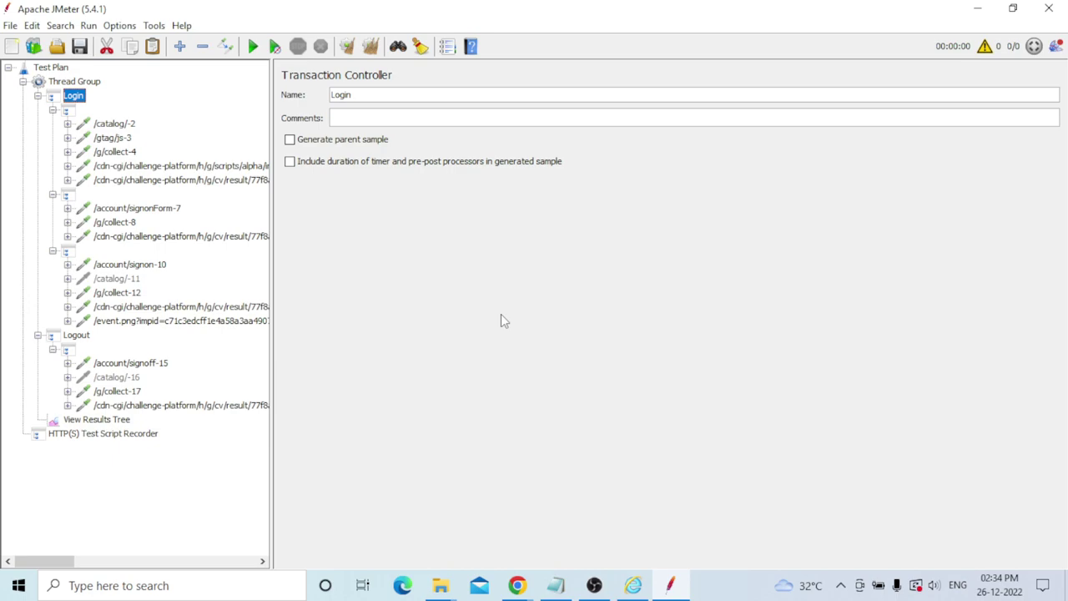
# Step: Remove the /gtag/js-3 and /g/collect-4 requests from the first transaction group under Login
pyautogui.click(113, 137)
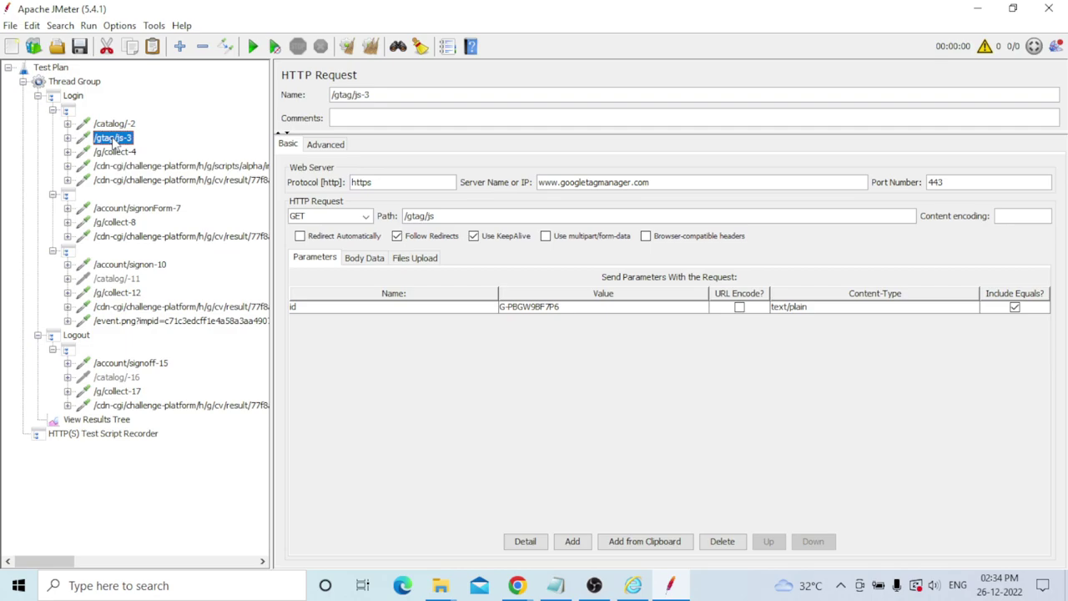
pyautogui.hotkey('shift', 'Down')
pyautogui.hotkey('shift', 'Down')
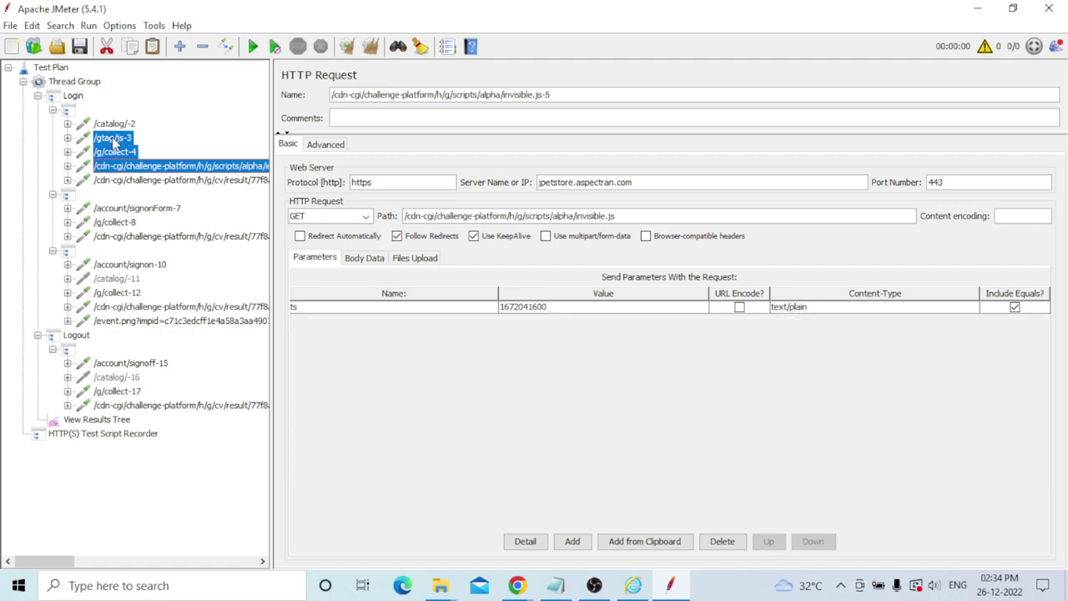
pyautogui.hotkey('shift', 'Up')
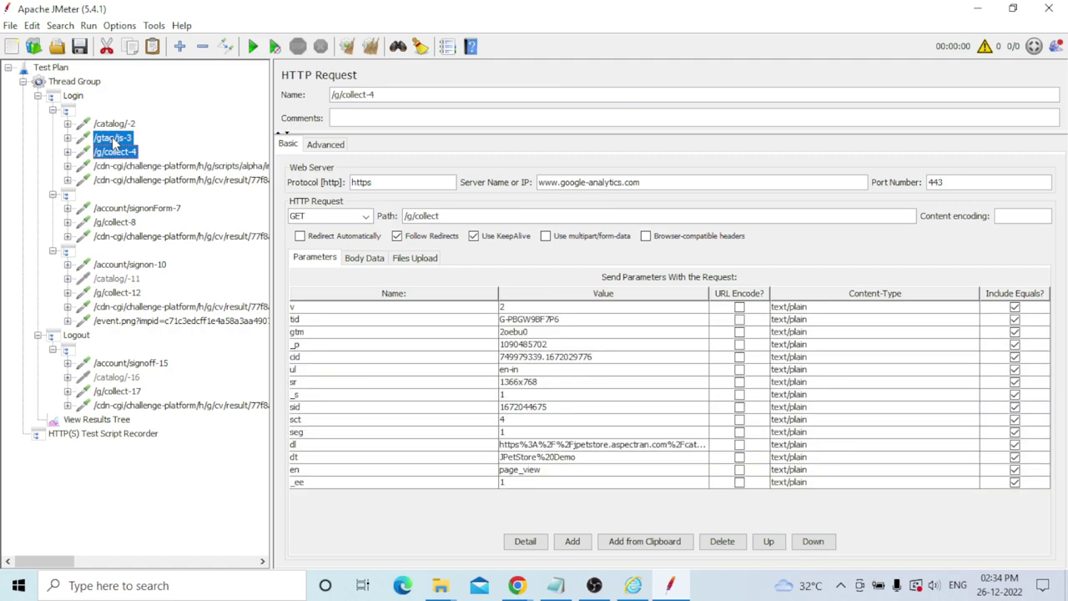
pyautogui.press('Delete')
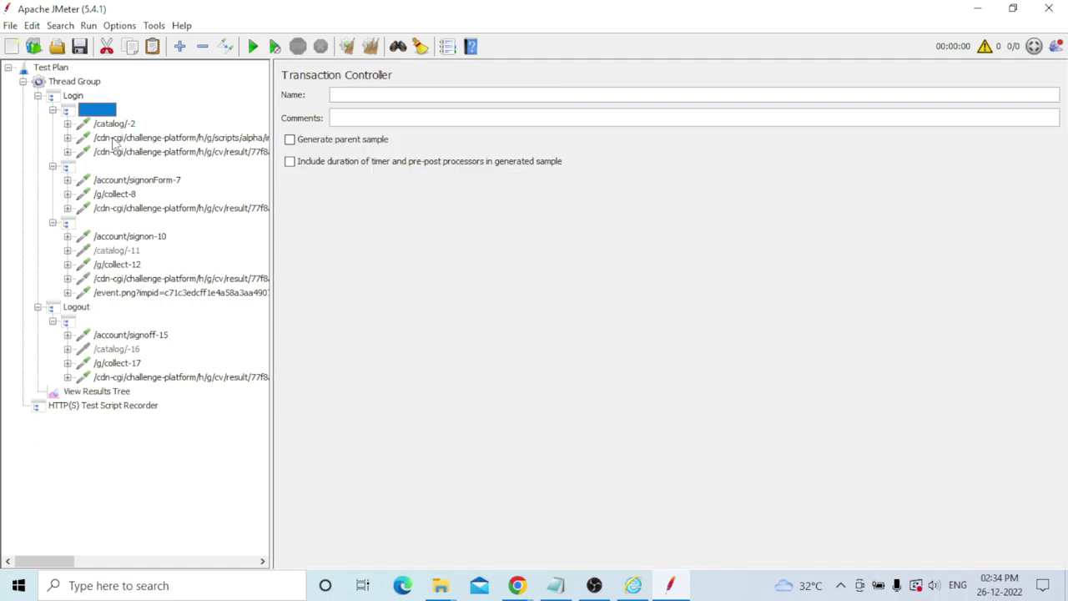
# Step: Check the neighbouring requests' servers and remove /g/collect-8 from the /account/signonForm-7 group under Login
pyautogui.click(117, 152)
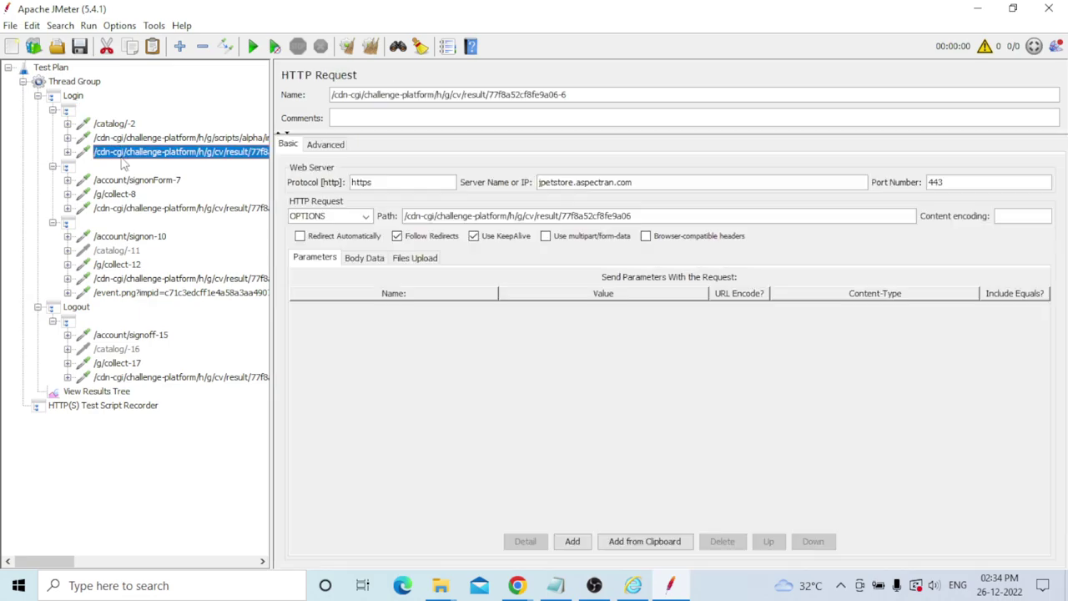
pyautogui.click(115, 180)
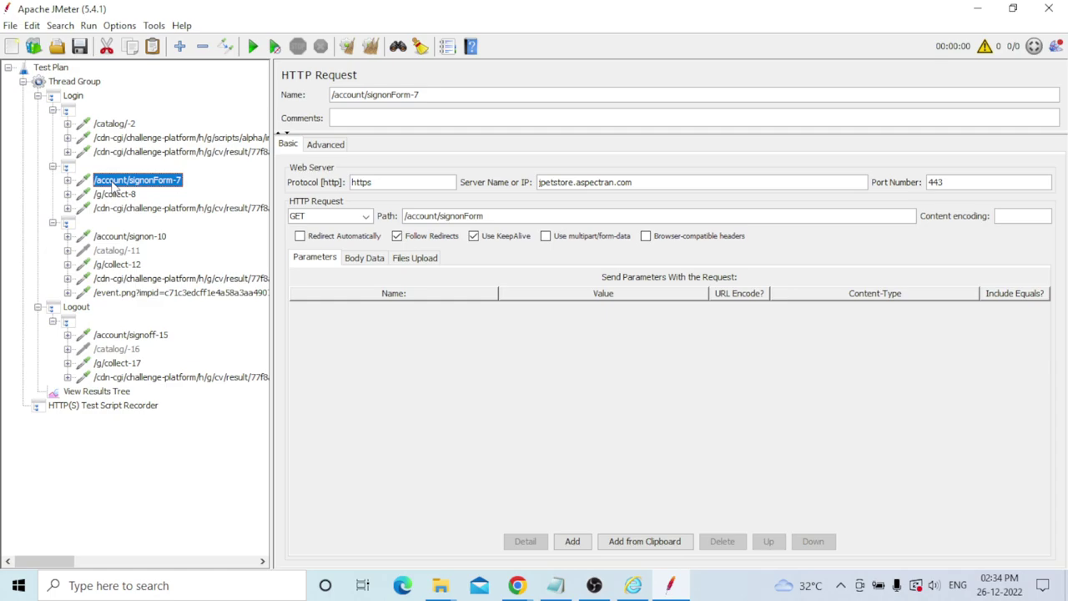
pyautogui.click(111, 209)
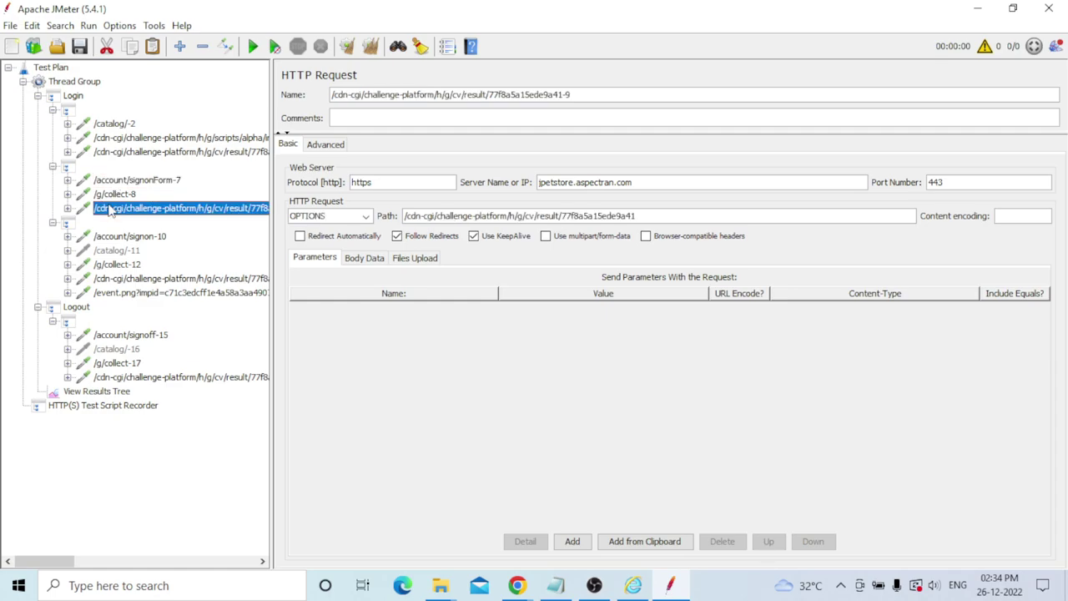
pyautogui.click(114, 193)
pyautogui.press('Delete')
pyautogui.click(500, 309)
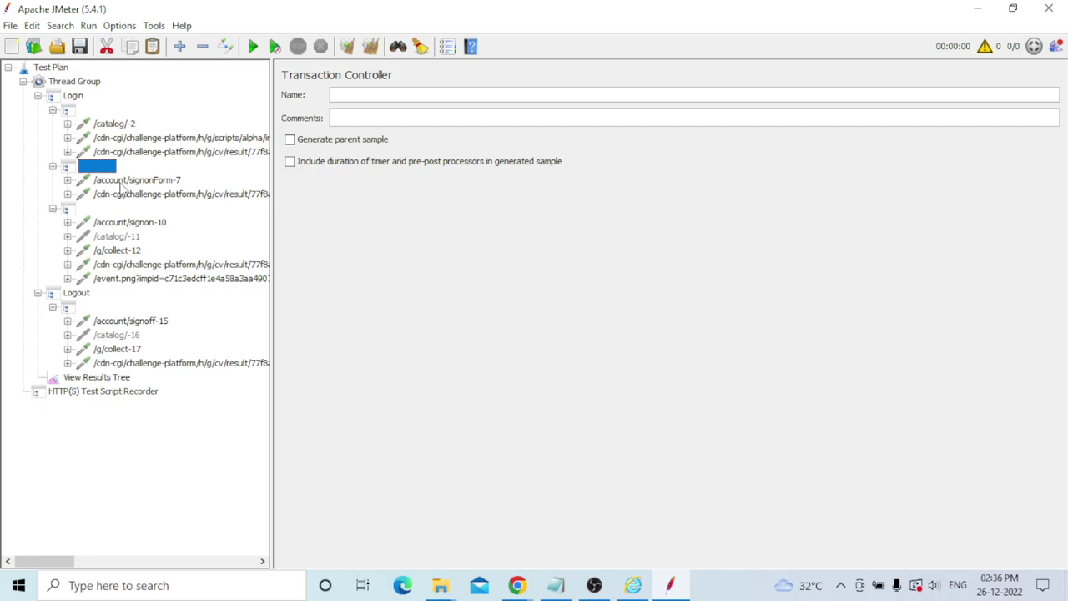
# Step: Review the remaining sign-on requests and remove /g/collect-12 from the /account/signon-10 group under Login
pyautogui.click(133, 182)
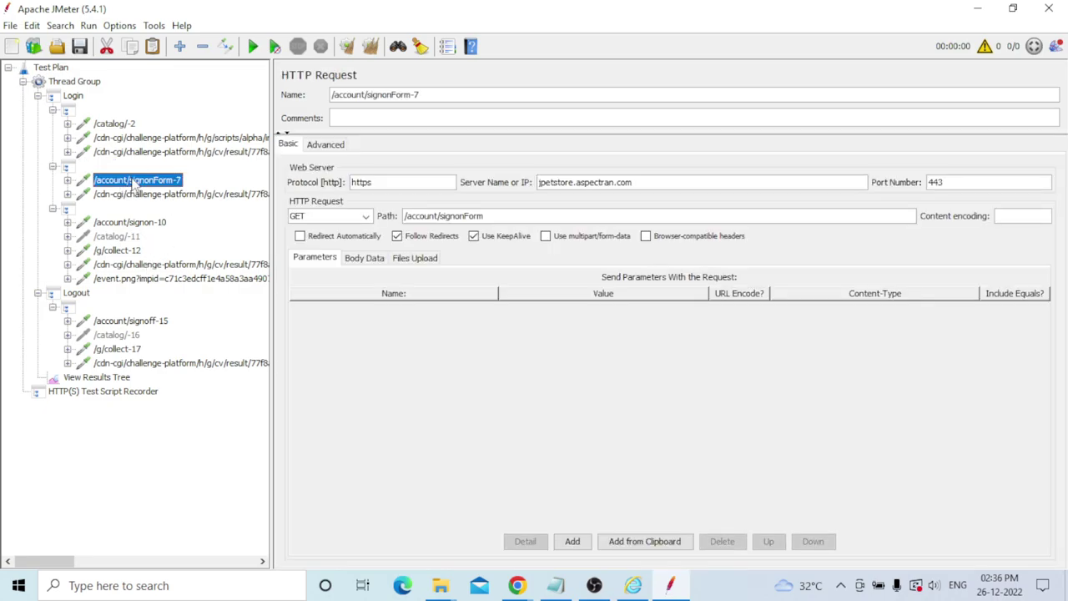
pyautogui.click(123, 195)
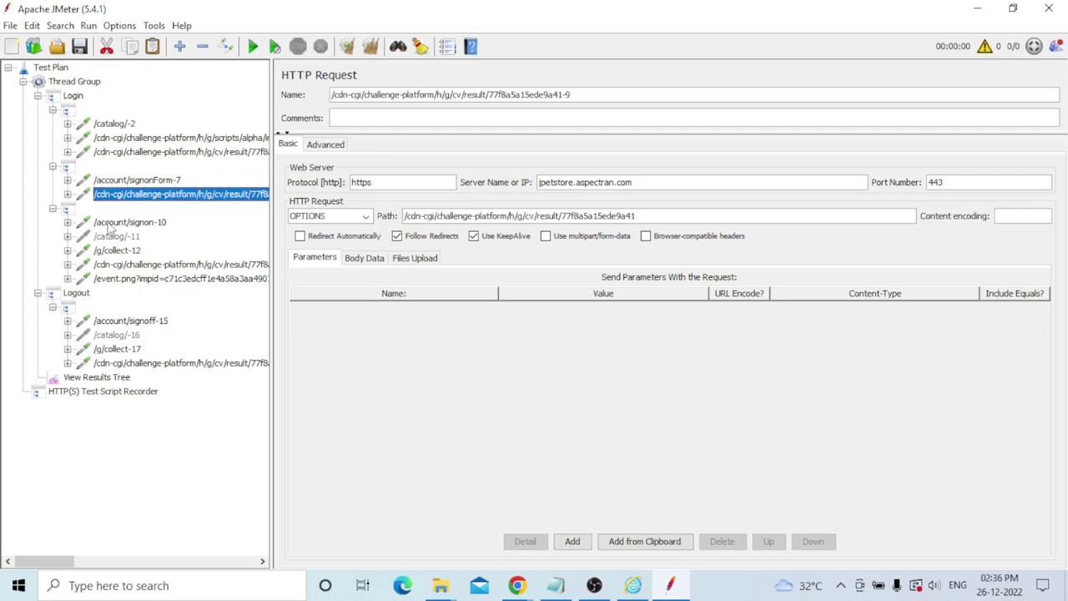
pyautogui.click(110, 223)
pyautogui.click(117, 238)
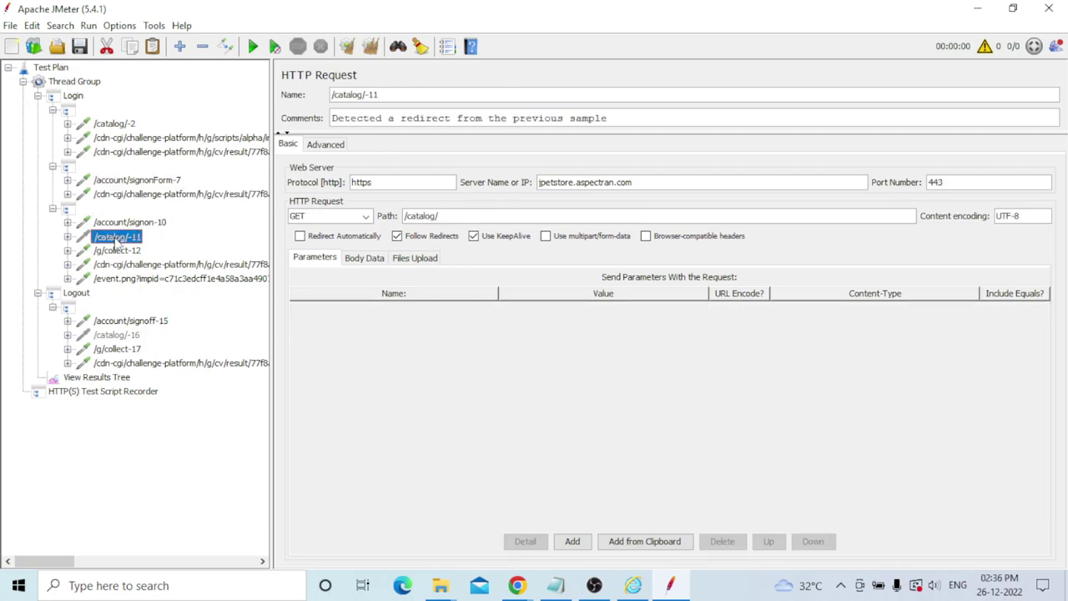
pyautogui.click(117, 252)
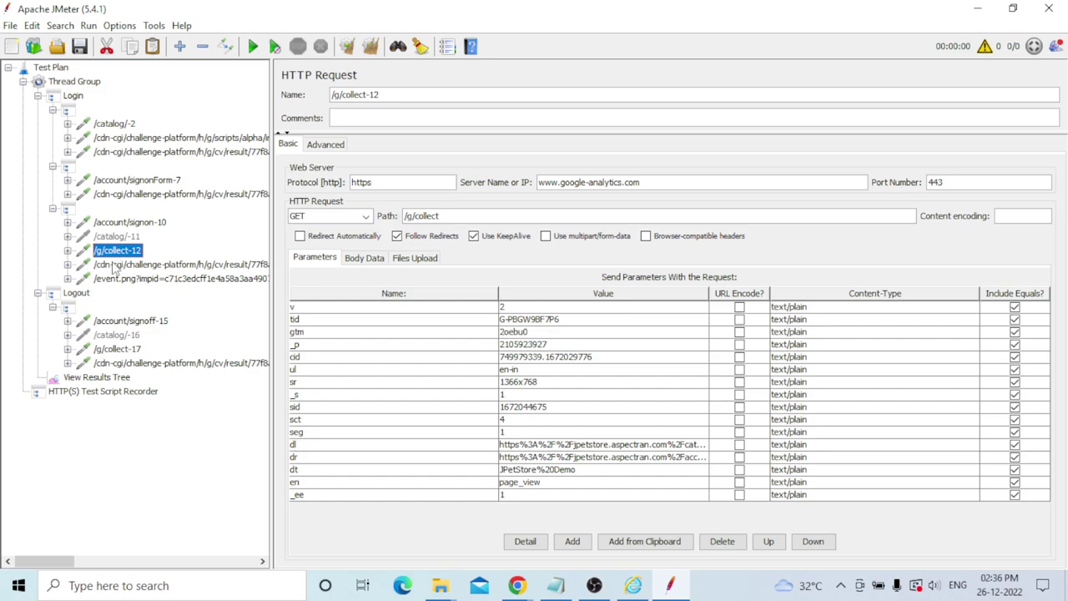
pyautogui.click(115, 264)
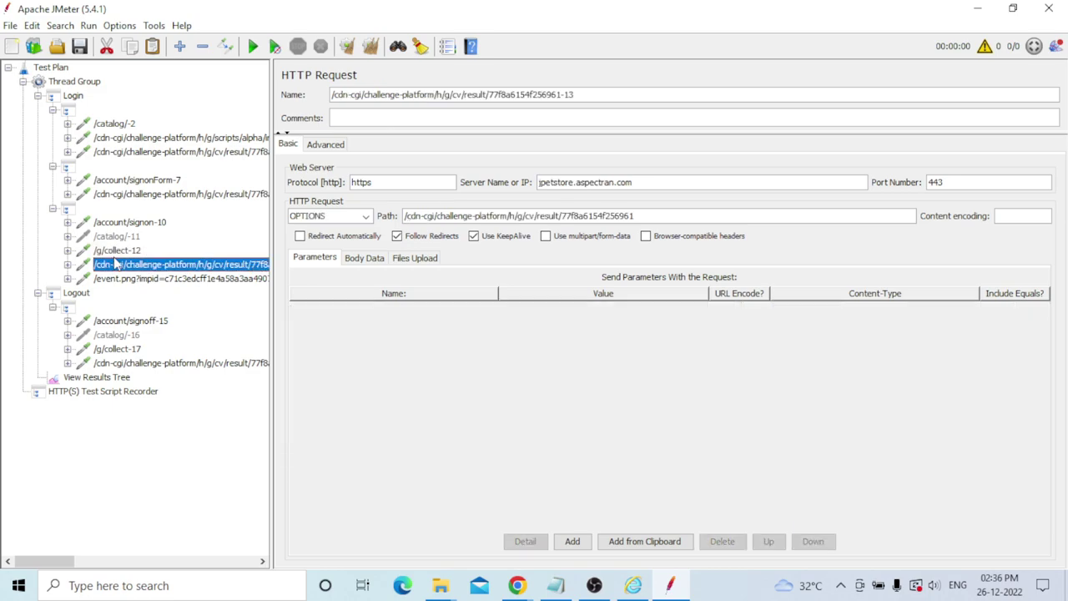
pyautogui.click(117, 256)
pyautogui.press('Delete')
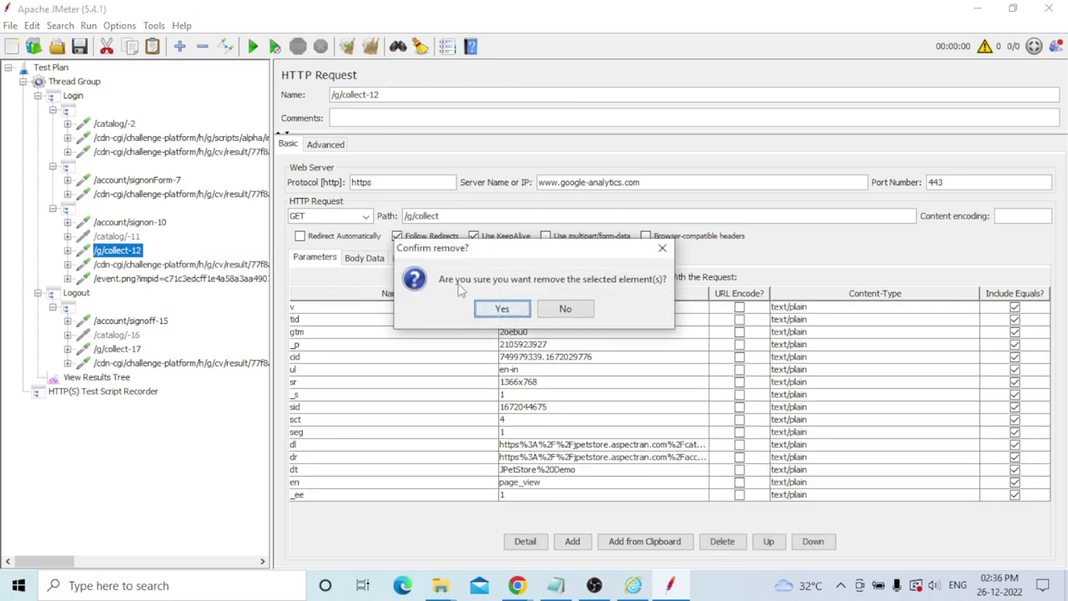
pyautogui.press('Return')
# Step: Remove the event.png request to tpsc-sgc.doubleverify.com from the /account/signon-10 group
pyautogui.click(136, 251)
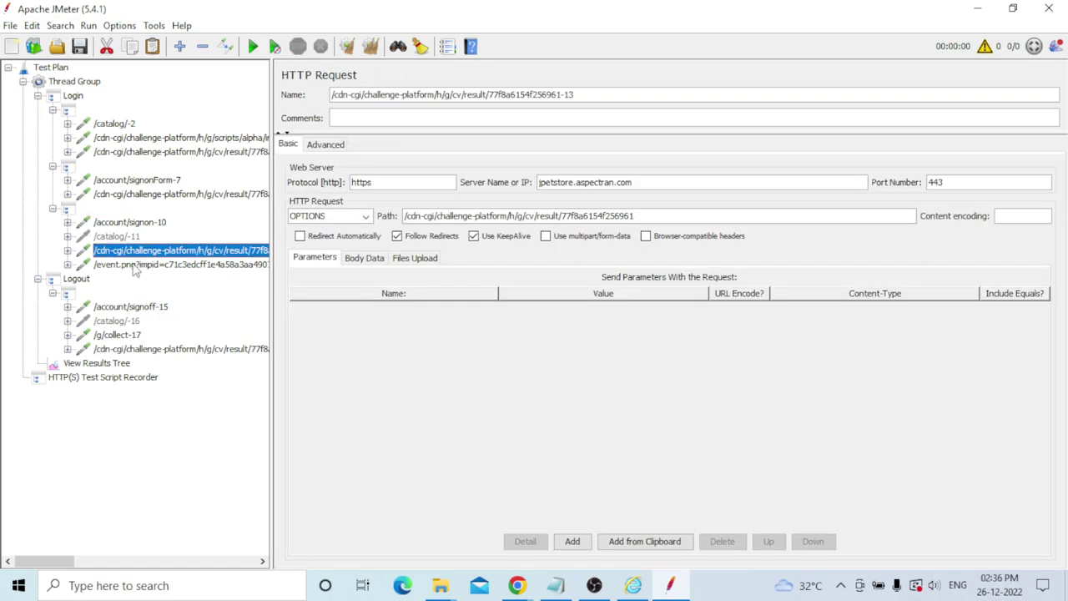
pyautogui.click(134, 265)
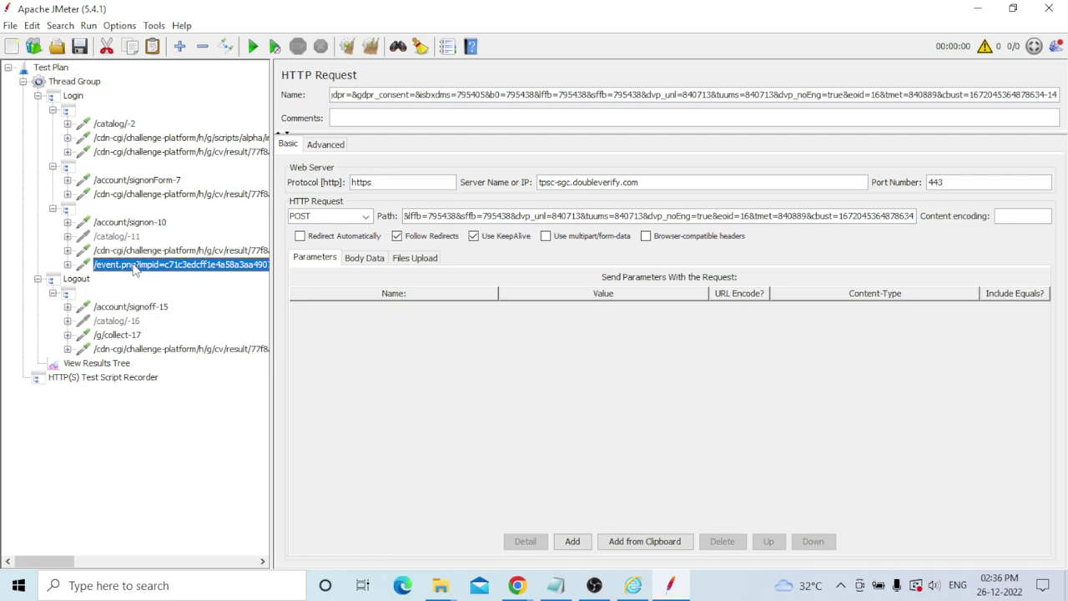
pyautogui.press('Delete')
pyautogui.press('Return')
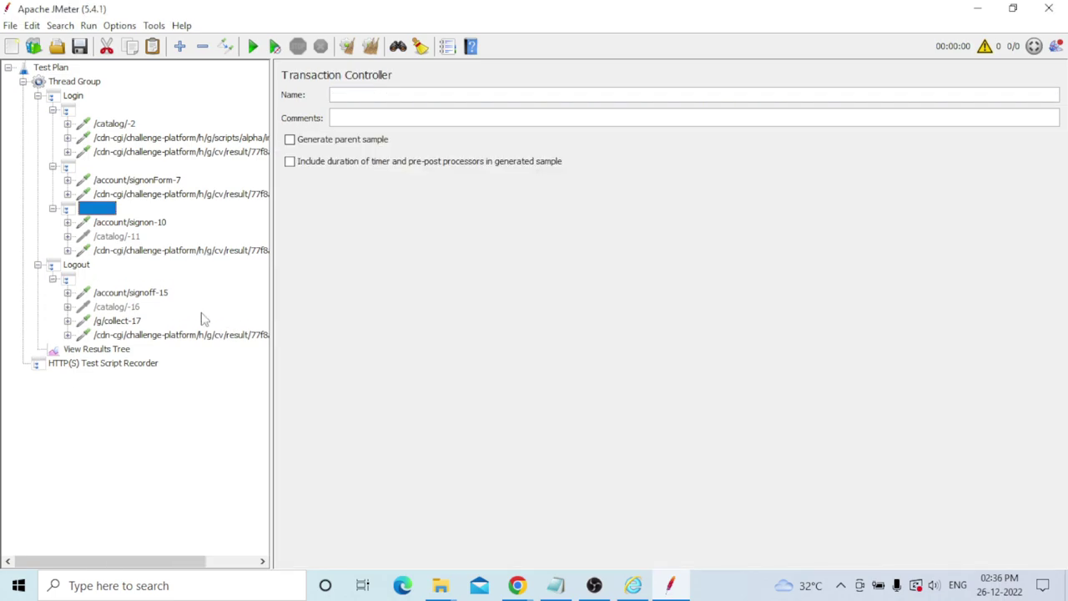
# Step: Review the recorded requests under Logout and remove /g/collect-17 from the /account/signoff-15 group
pyautogui.click(125, 295)
pyautogui.click(116, 308)
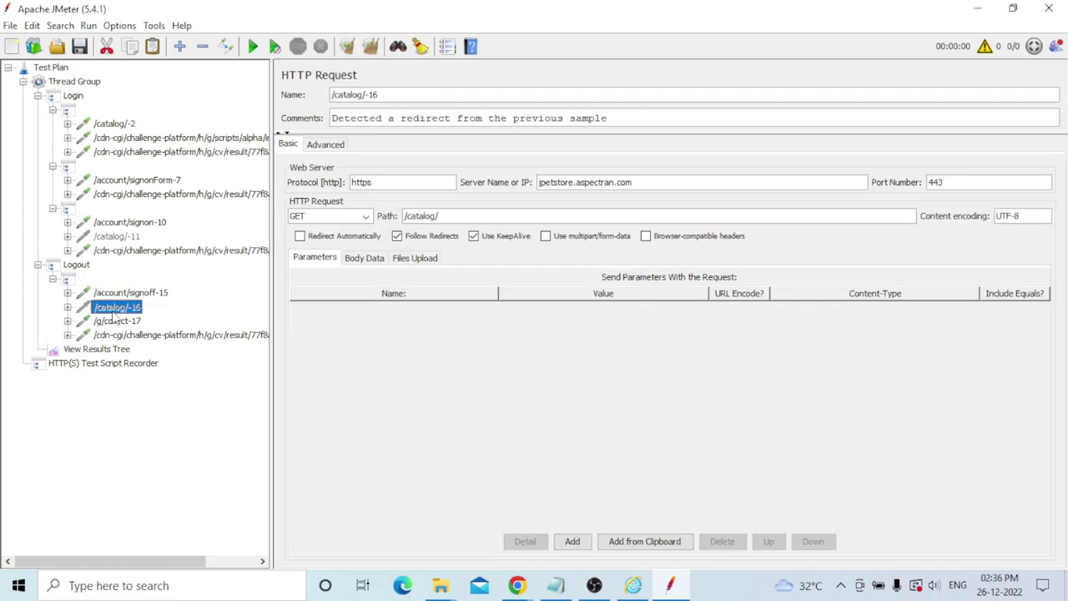
pyautogui.click(108, 323)
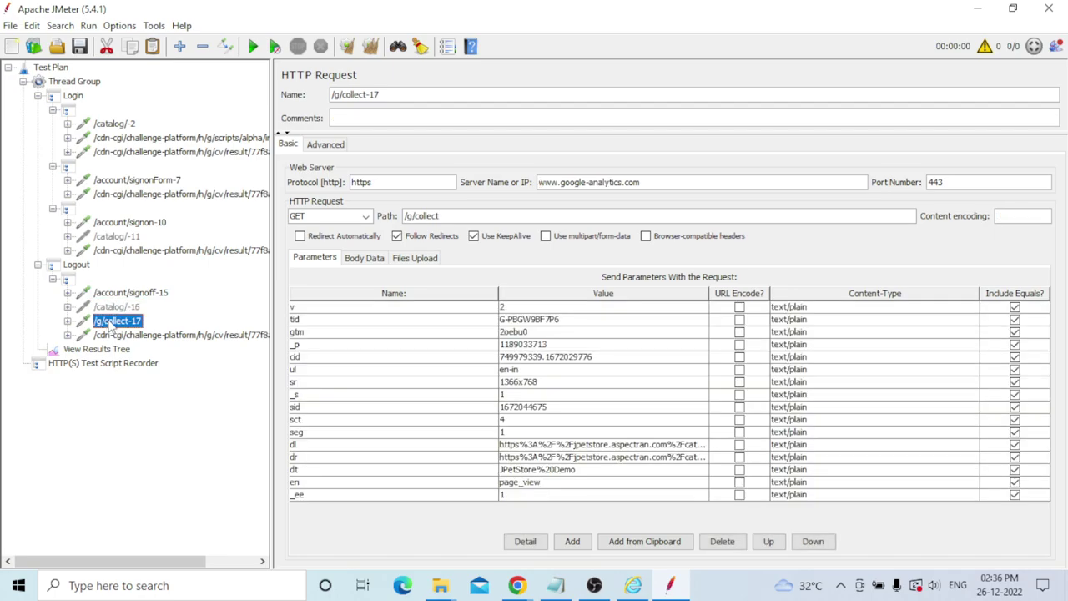
pyautogui.press('Delete')
pyautogui.click(478, 310)
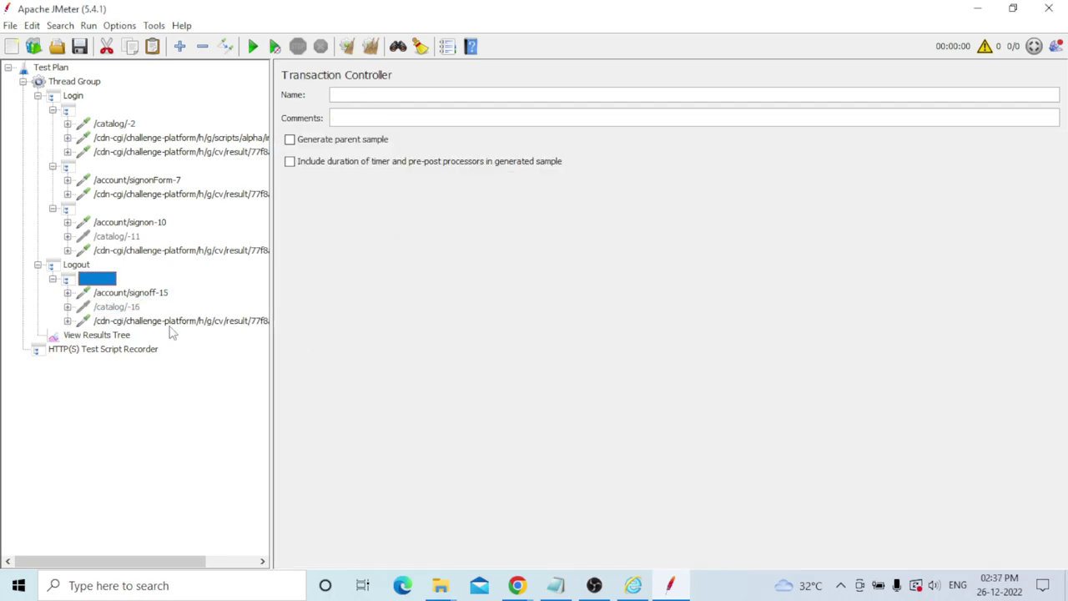
pyautogui.click(171, 323)
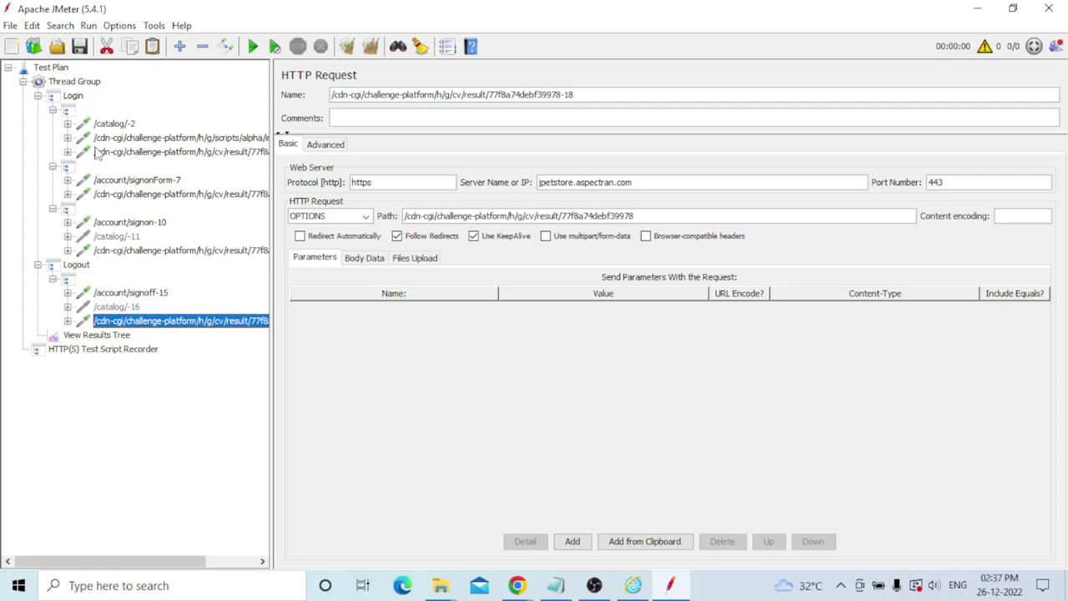
# Step: Check the server name of each remaining recorded request under Login and Logout for leftover third-party hosts
pyautogui.click(114, 124)
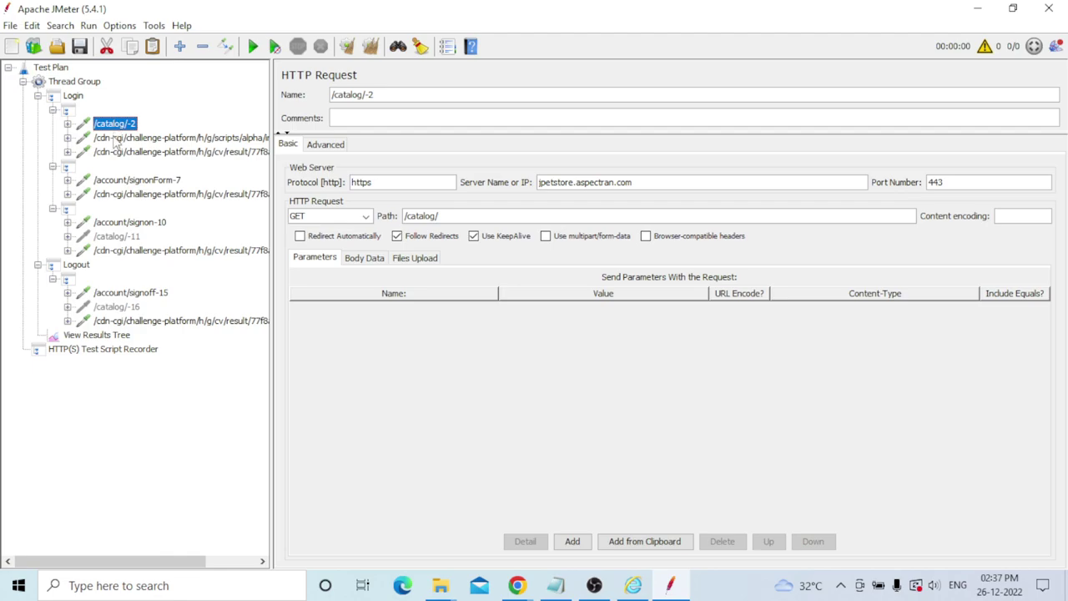
pyautogui.click(116, 139)
pyautogui.click(118, 153)
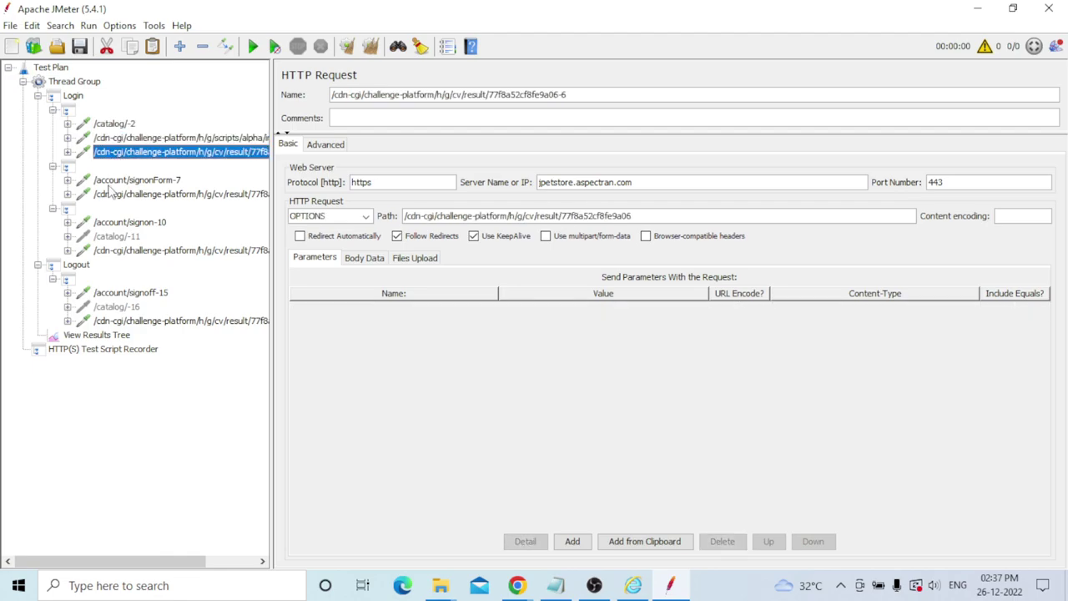
pyautogui.click(112, 182)
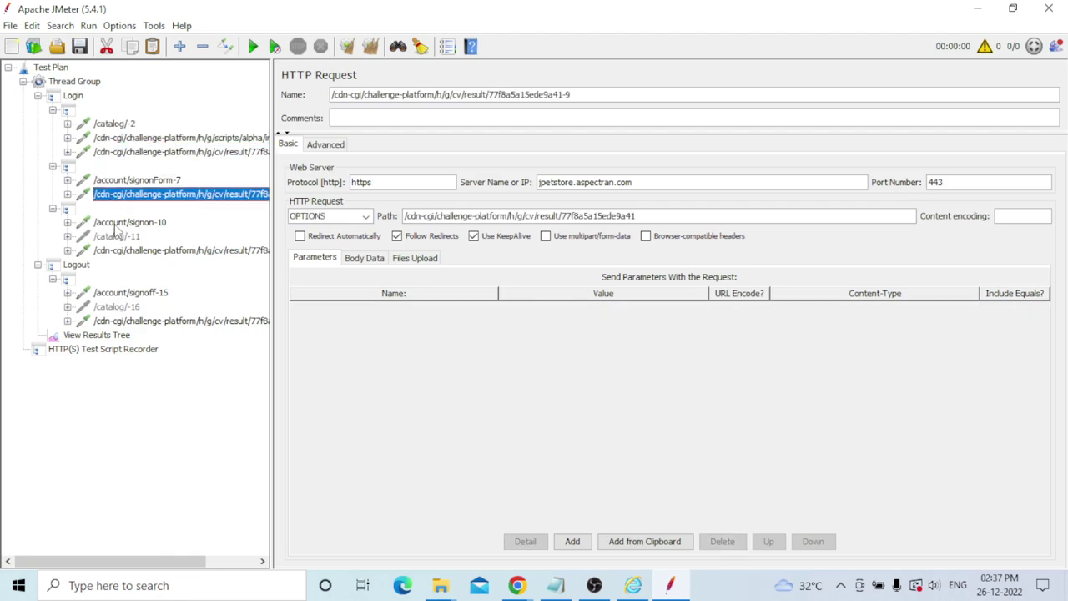
pyautogui.click(117, 222)
pyautogui.click(114, 237)
pyautogui.click(111, 250)
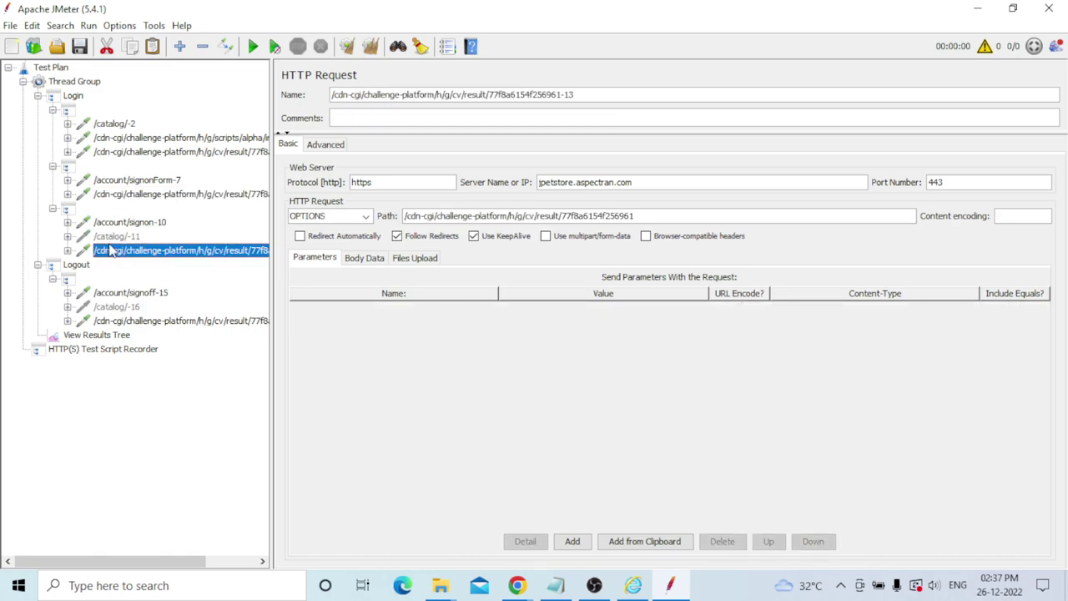
pyautogui.click(116, 292)
pyautogui.click(116, 306)
pyautogui.click(115, 321)
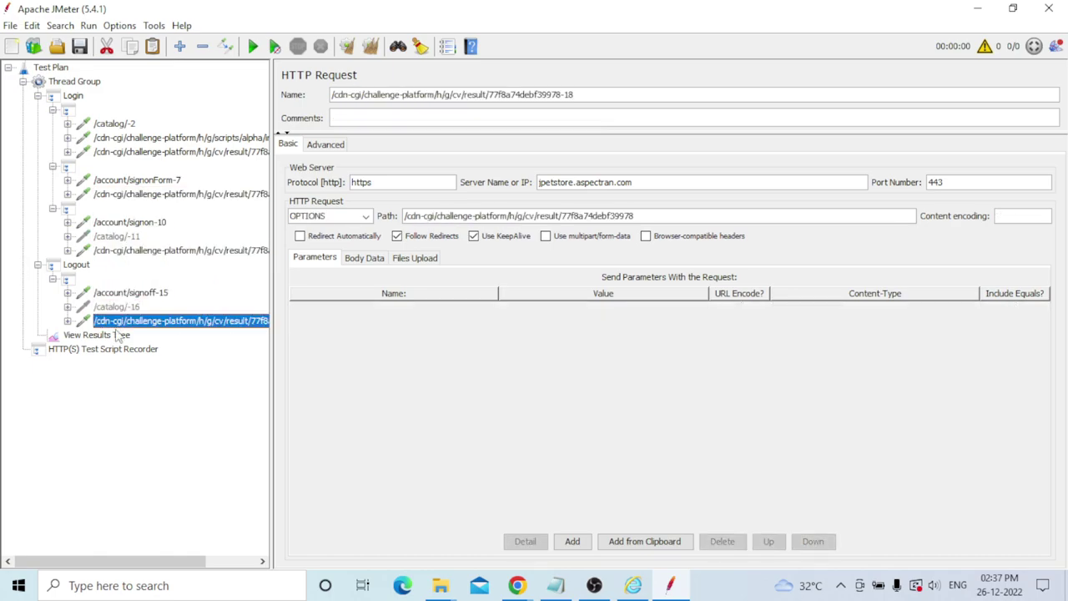
pyautogui.click(109, 307)
pyautogui.click(113, 293)
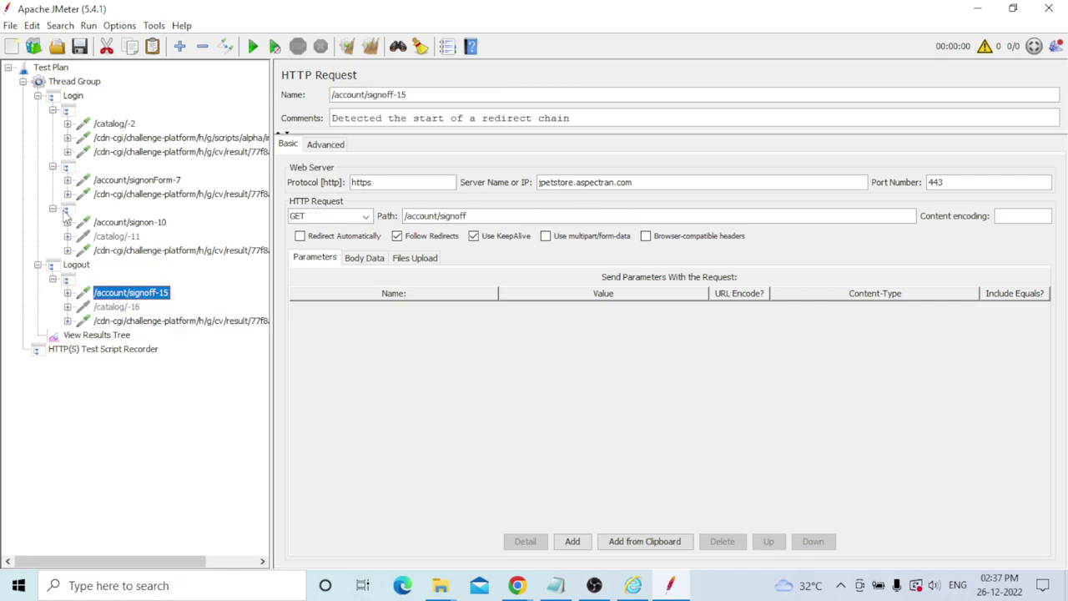
# Step: Collapse the unnamed transaction controllers under Logout and Login so their recorded requests are hidden
pyautogui.click(52, 279)
pyautogui.click(52, 208)
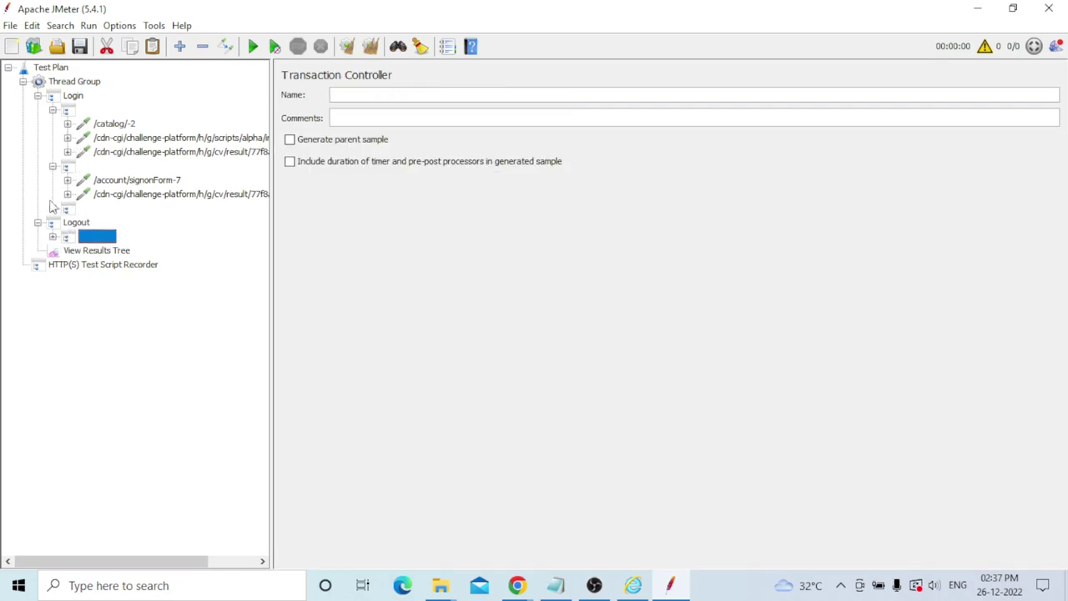
pyautogui.click(53, 166)
pyautogui.click(53, 109)
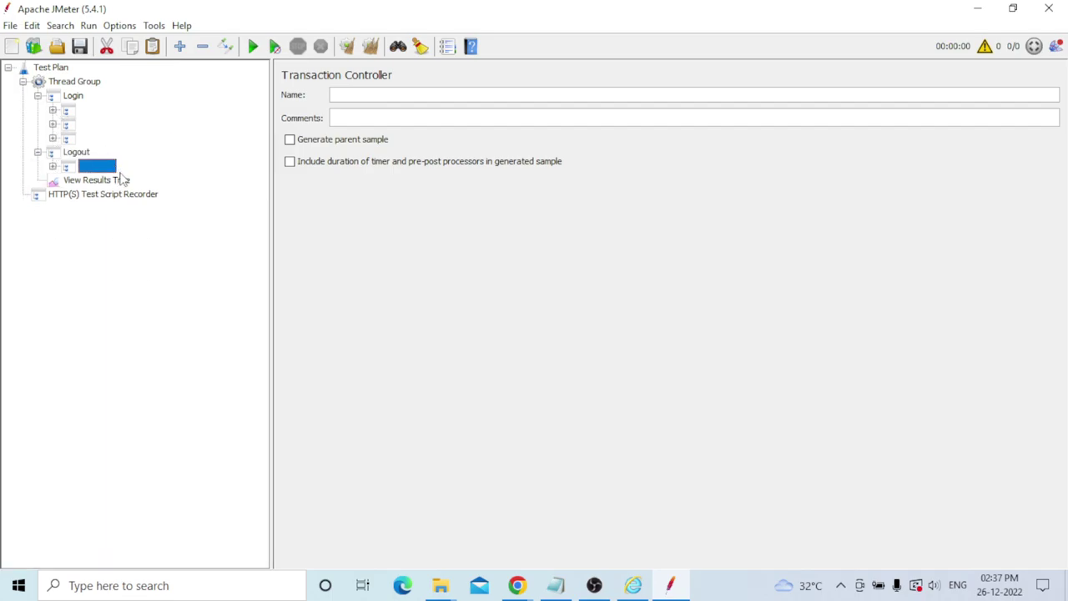